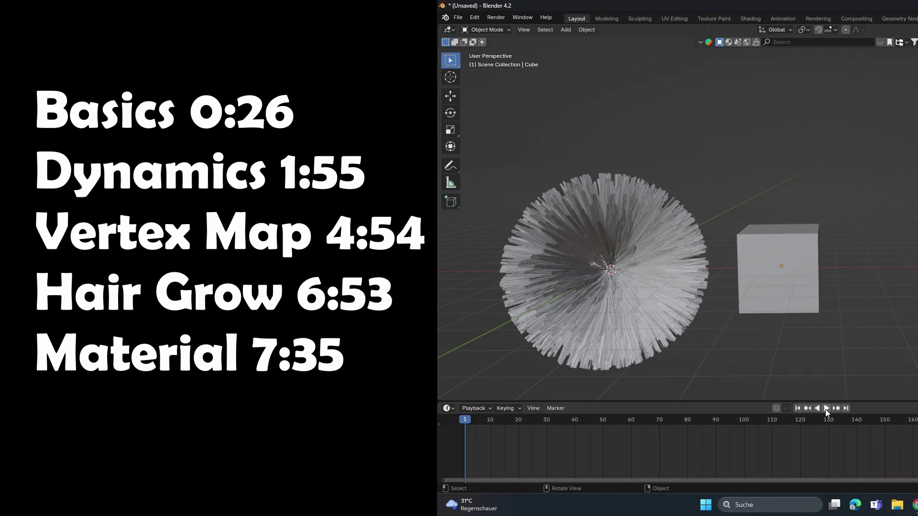
Play the finished hair animation and paint lower weight across the sphere's upper left.
click(822, 408)
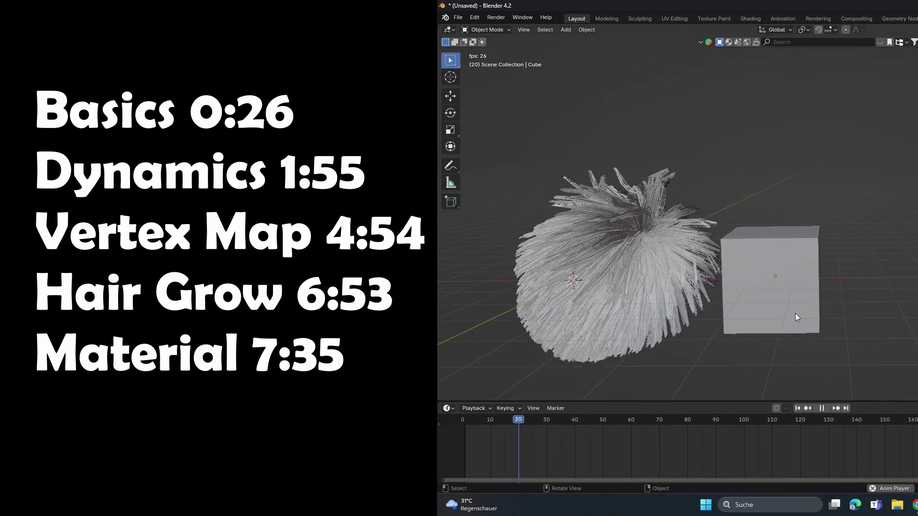
scroll(795, 314, up, 2)
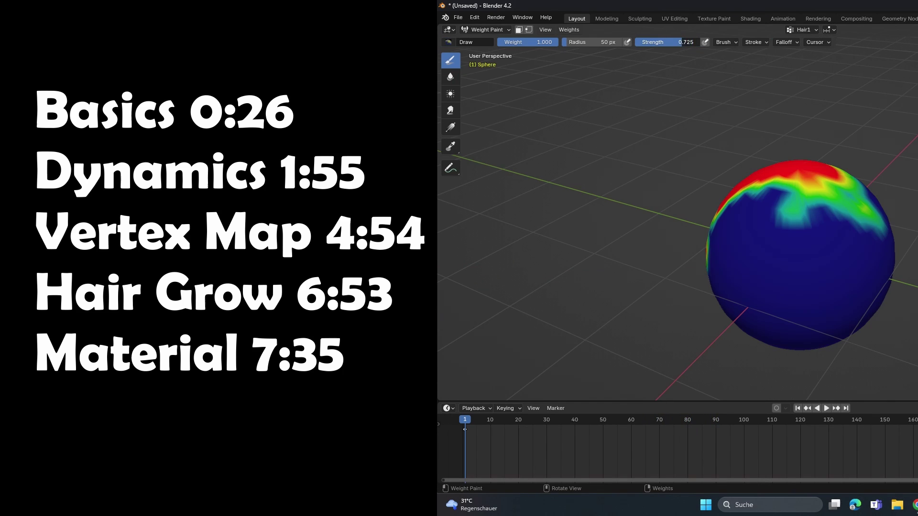
drag(682, 42, 663, 42)
drag(794, 205, 748, 212)
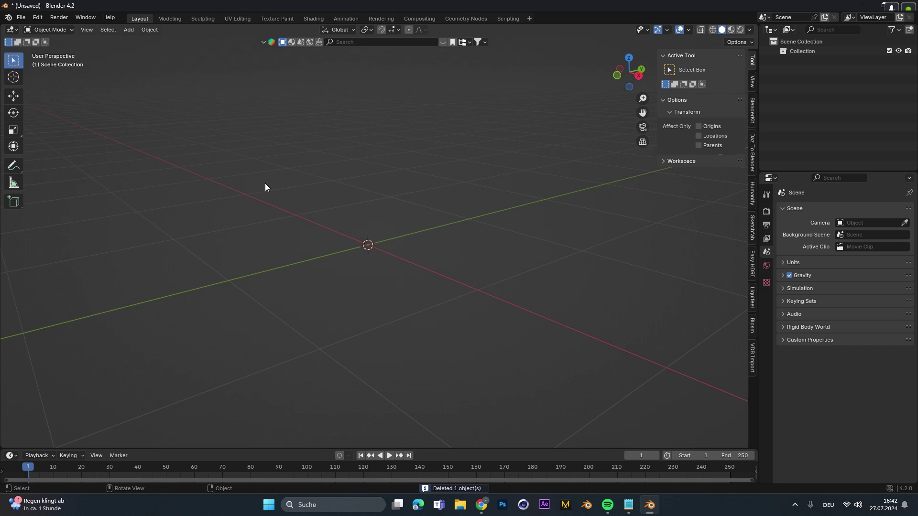
Add a UV sphere to the empty scene and centre it in view.
key(shift+a)
mouse_move(265, 183)
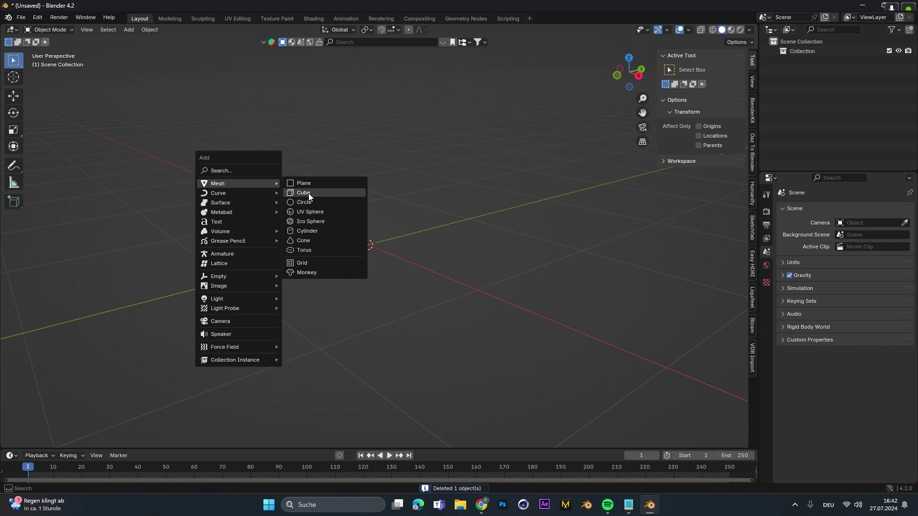
click(310, 212)
scroll(376, 219, down, 1)
middle_drag(371, 211, 393, 205)
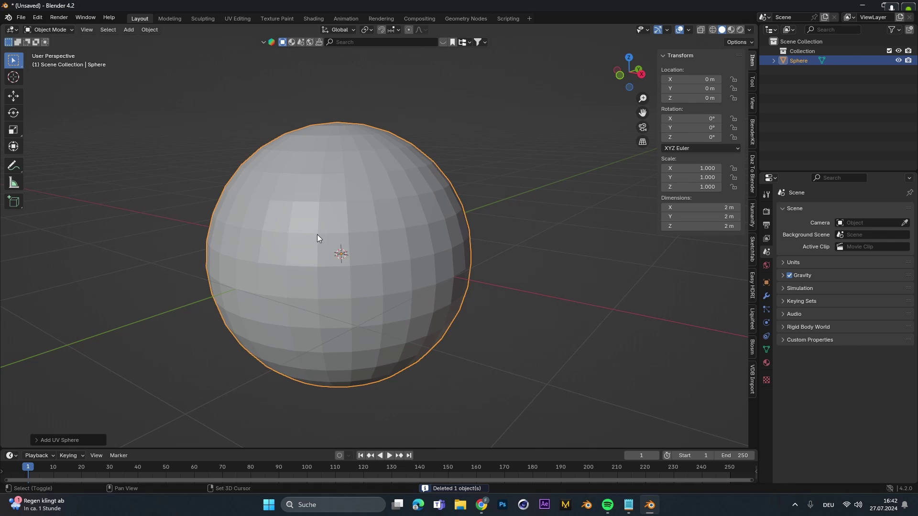
shift+middle_drag(317, 234, 337, 228)
Apply Shade Smooth to the sphere and select it in object properties.
click(38, 440)
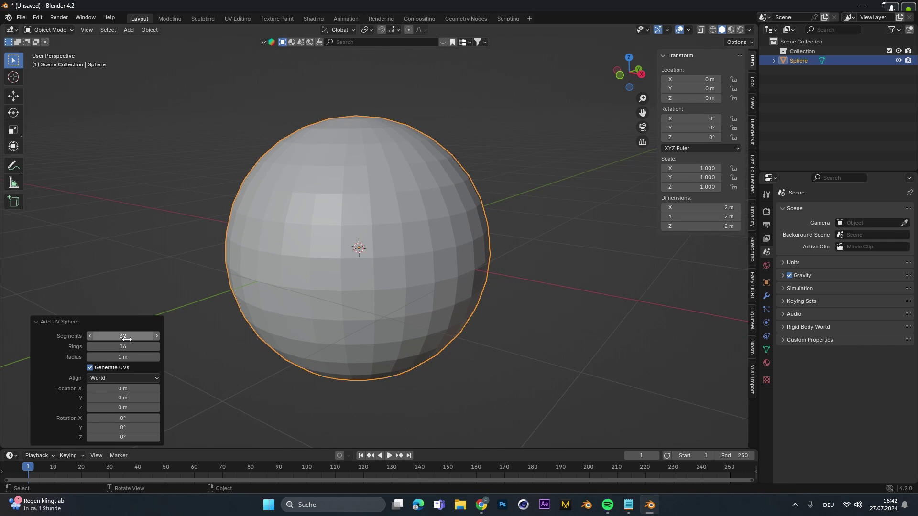
right_click(325, 187)
click(325, 190)
middle_drag(329, 194, 360, 199)
scroll(351, 202, down, 2)
click(483, 175)
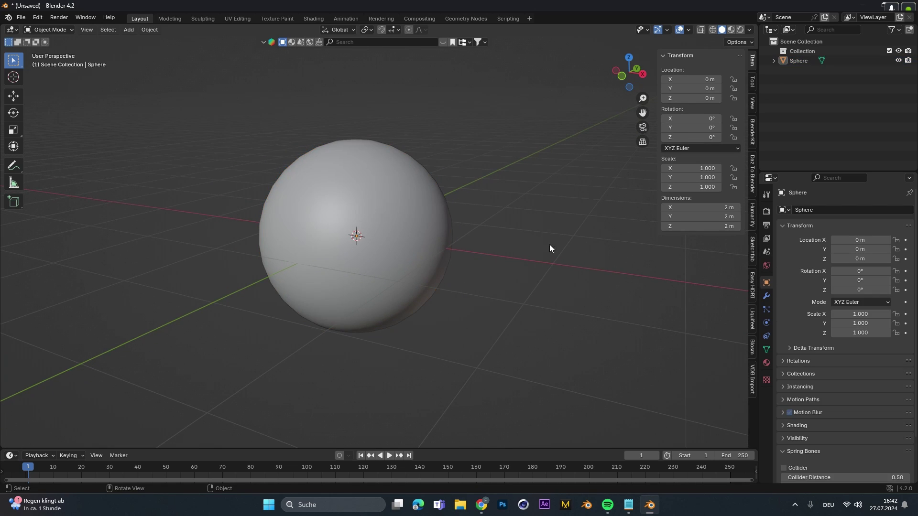
click(390, 203)
Add a Hair particle system to the sphere and shorten hair length from 4 m to 0.53 m.
click(766, 309)
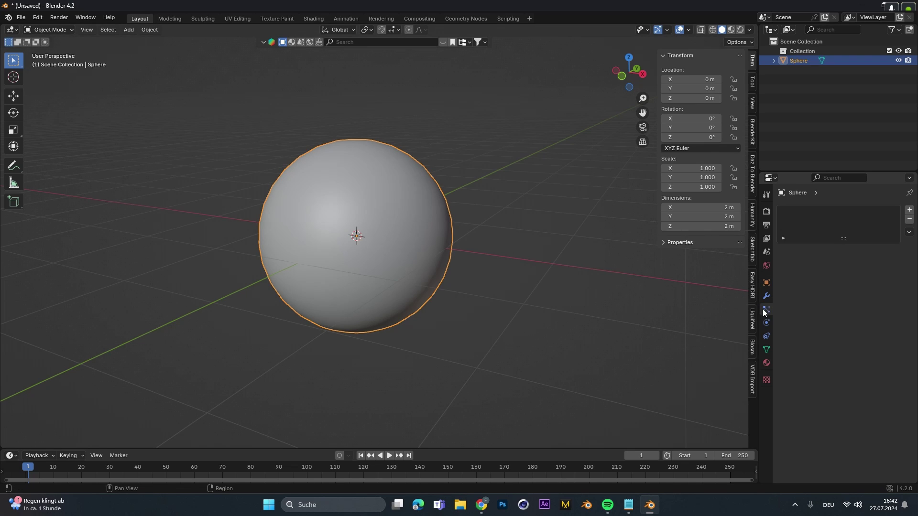
click(909, 210)
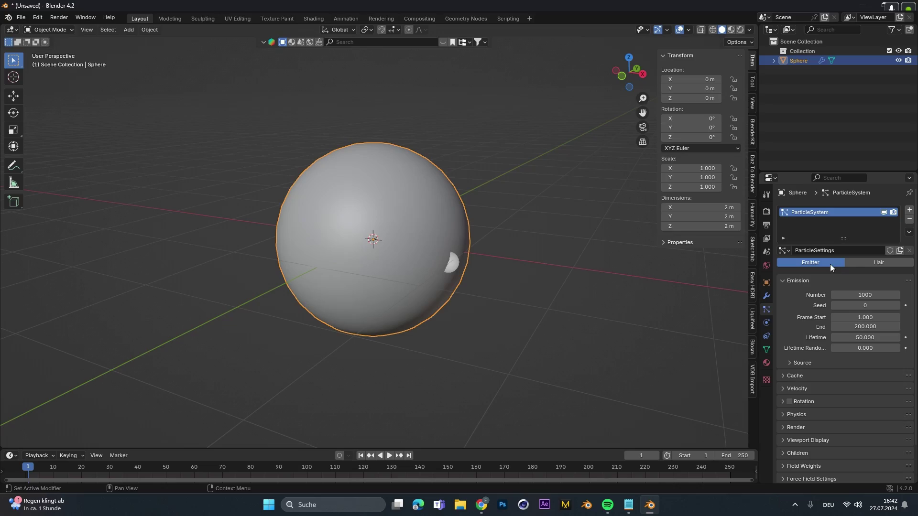
click(874, 265)
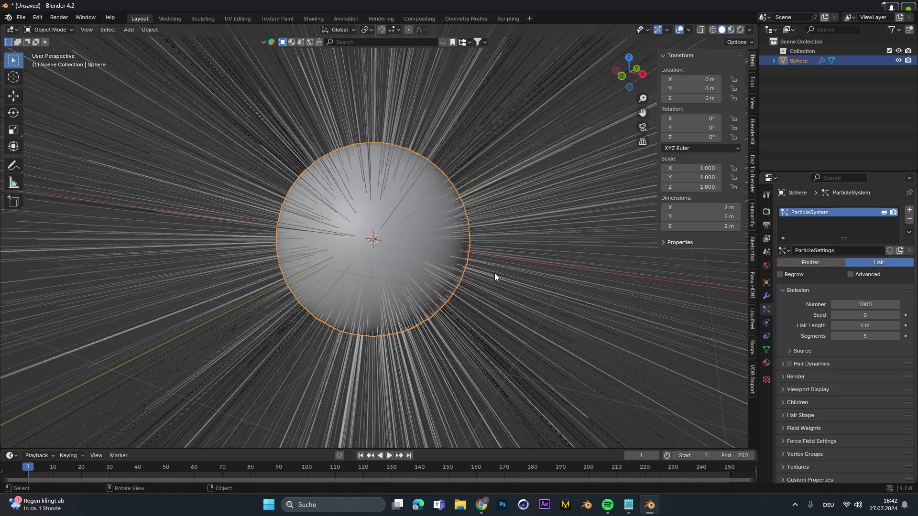
scroll(381, 248, down, 5)
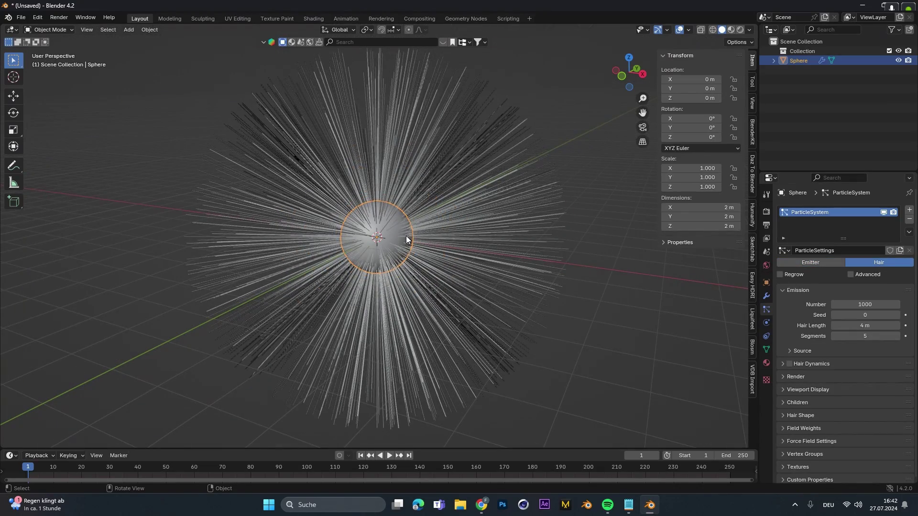
scroll(406, 236, up, 4)
scroll(406, 236, up, 2)
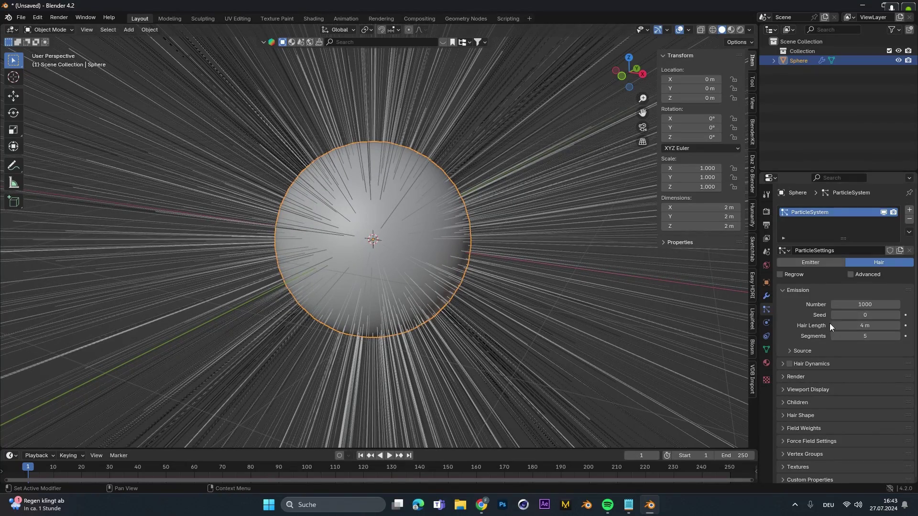
drag(830, 327, 774, 327)
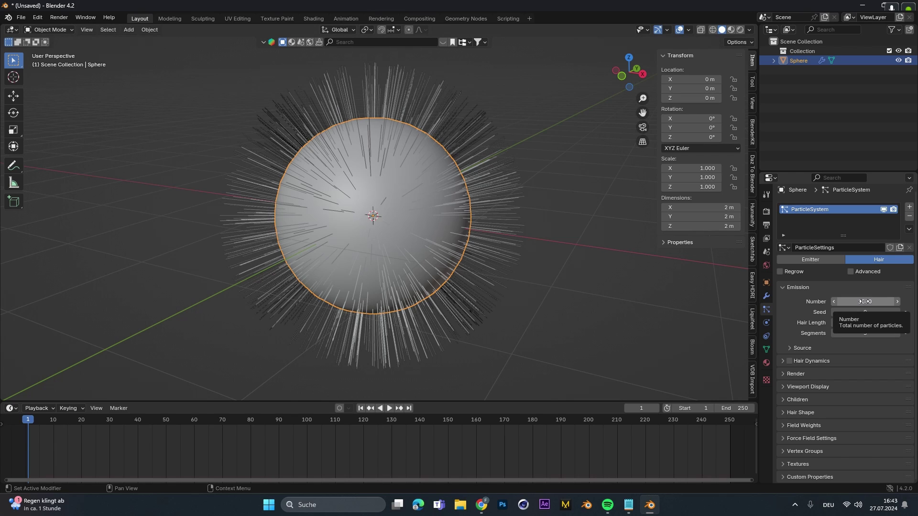
Switch children to Interpolated with display amount 20 and render amount 50.
click(787, 399)
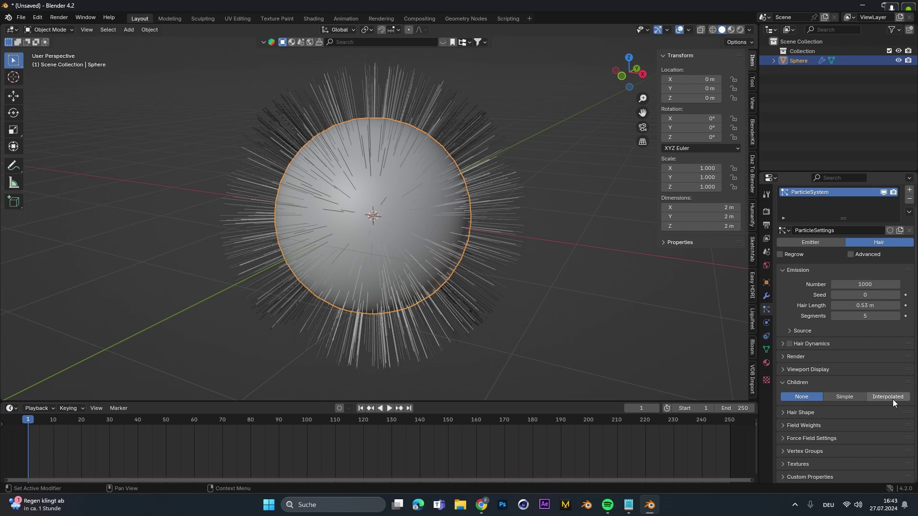
click(893, 400)
scroll(893, 399, down, 3)
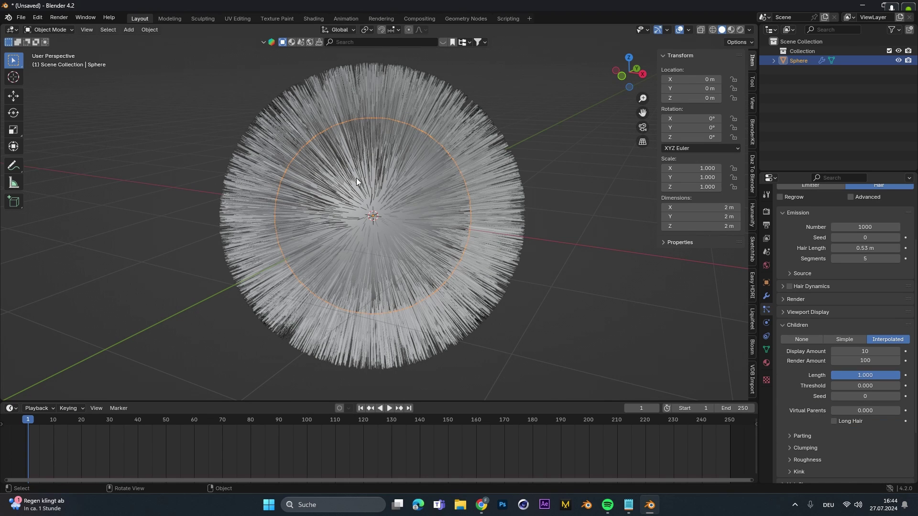
click(867, 352)
text(2)
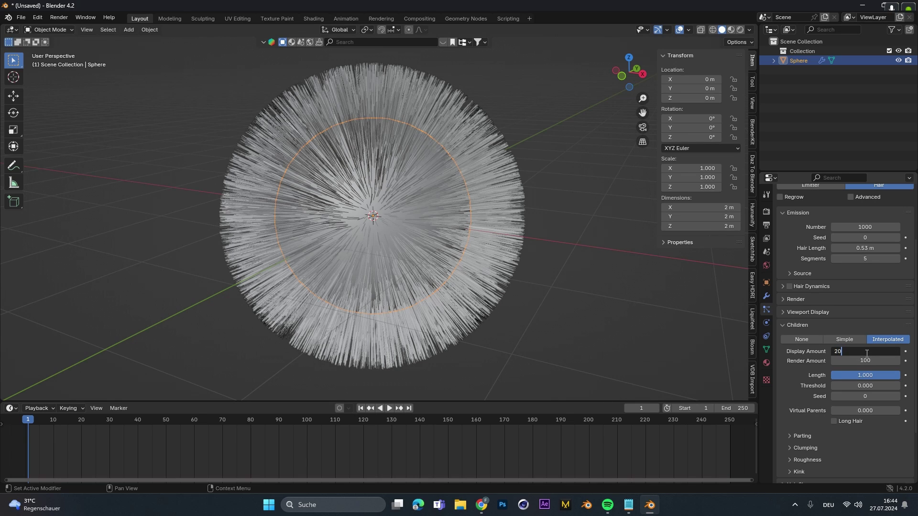
text(0)
key(Return)
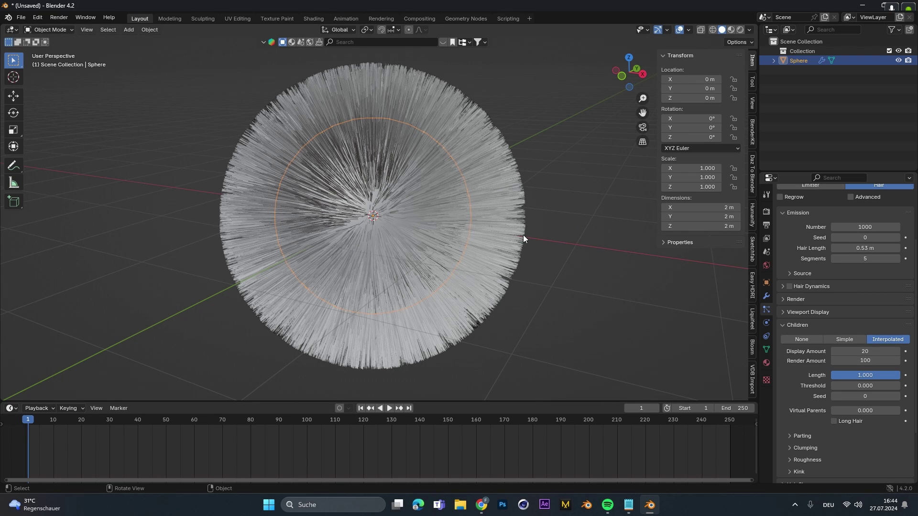
click(862, 360)
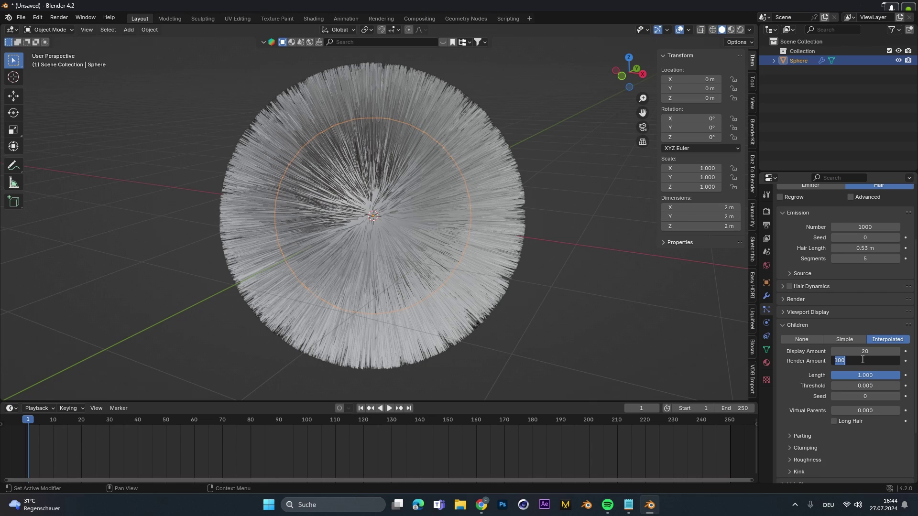
text(50)
key(Return)
Expand the child Parting and Clumping settings and raise parting and clump.
scroll(813, 349, down, 3)
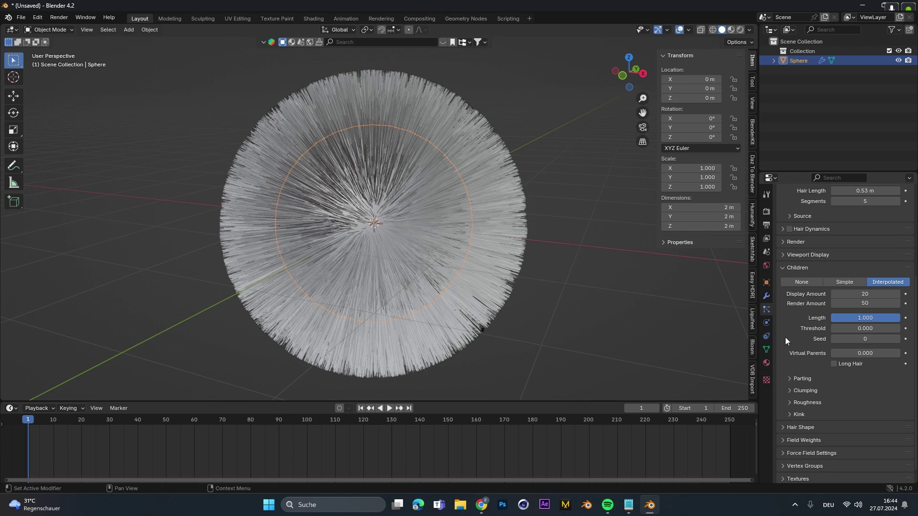
click(801, 378)
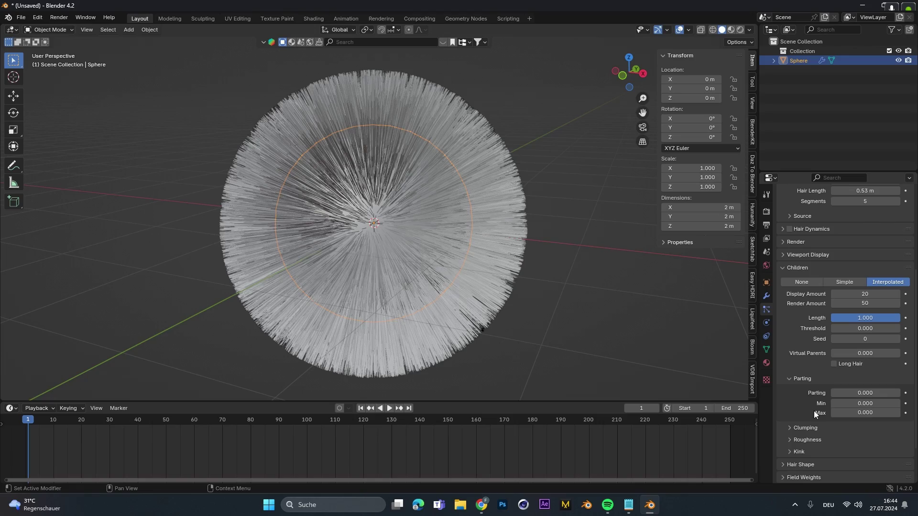
click(805, 428)
scroll(812, 421, down, 3)
drag(846, 336, 891, 335)
drag(869, 395, 892, 395)
Tune clump shape to 0.231, clump to 0.830 and parting to 0.599.
click(693, 276)
middle_drag(467, 230, 530, 220)
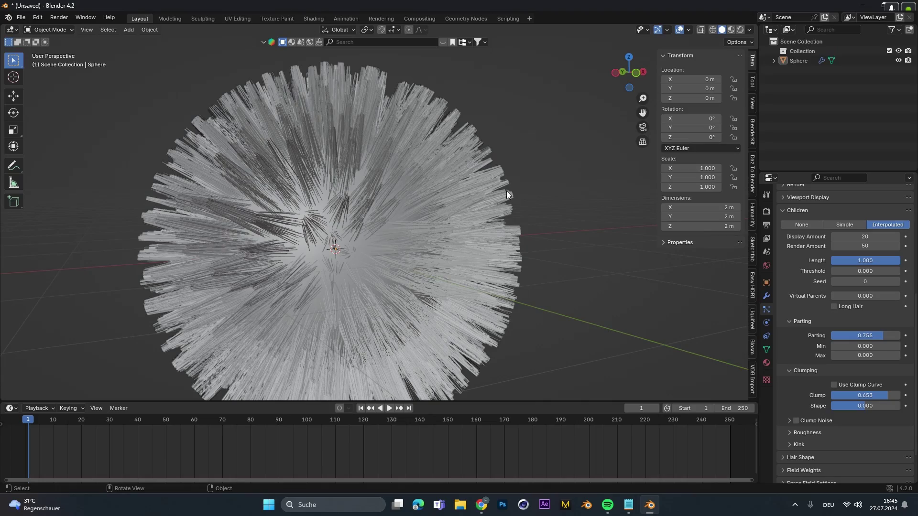
drag(866, 406, 871, 406)
middle_drag(507, 292, 405, 221)
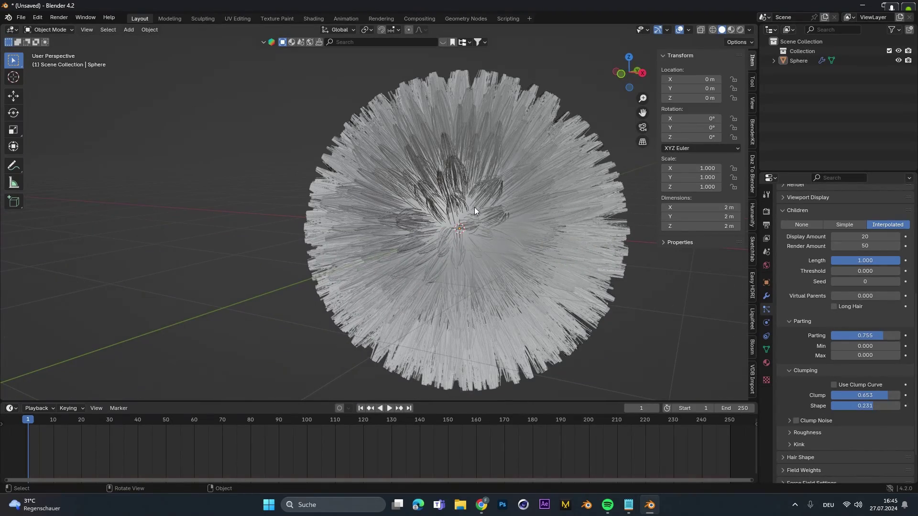
drag(864, 395, 877, 395)
drag(866, 335, 875, 355)
drag(894, 335, 871, 336)
click(795, 324)
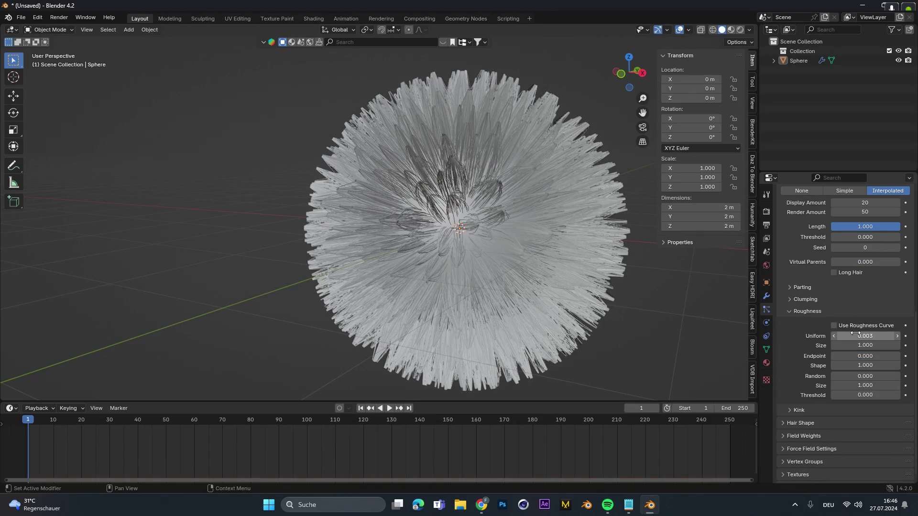
Set uniform roughness 0.115 and roughness threshold 0.163, then collapse the Children panels.
drag(851, 336, 868, 356)
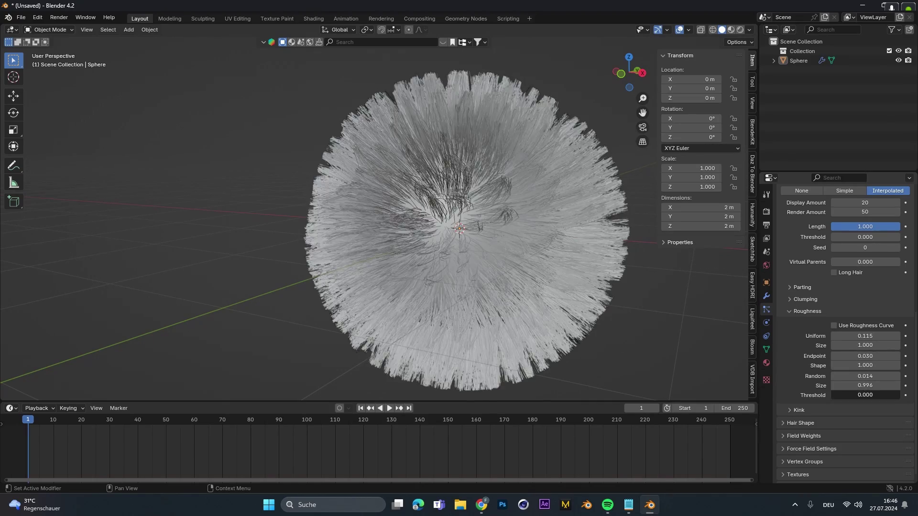
drag(842, 395, 865, 395)
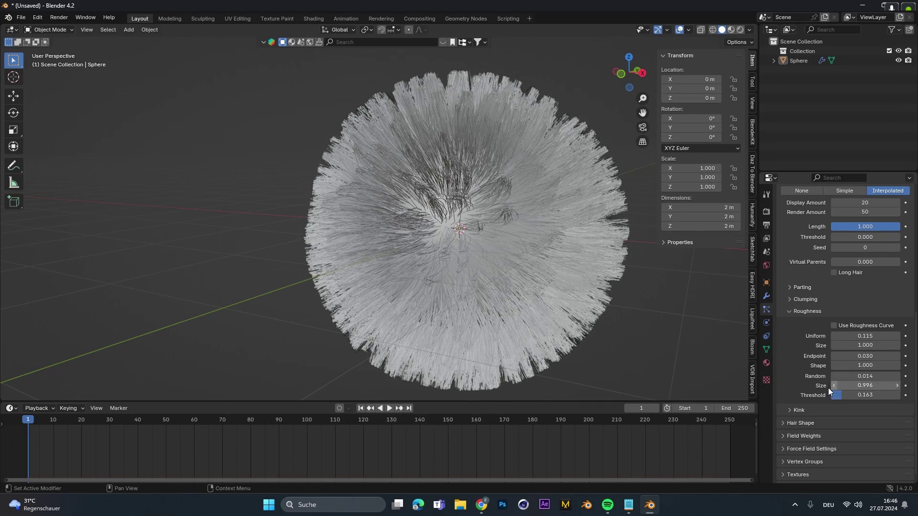
click(804, 313)
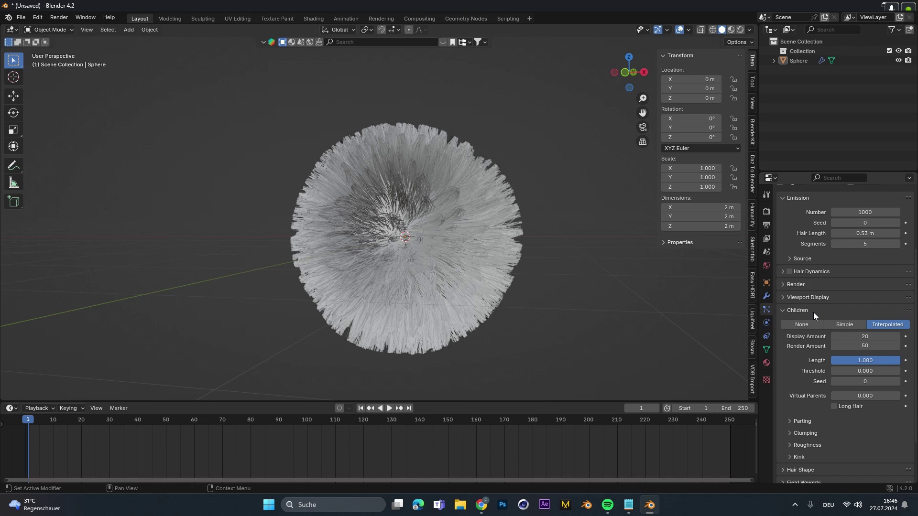
click(812, 311)
Enable Hair Dynamics on the sphere's fur and play the simulation while orbiting around it.
click(432, 244)
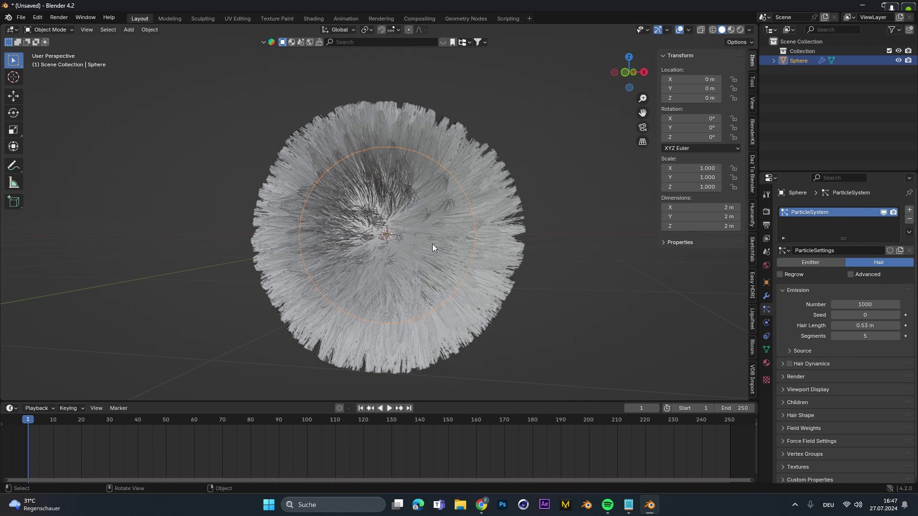
click(789, 364)
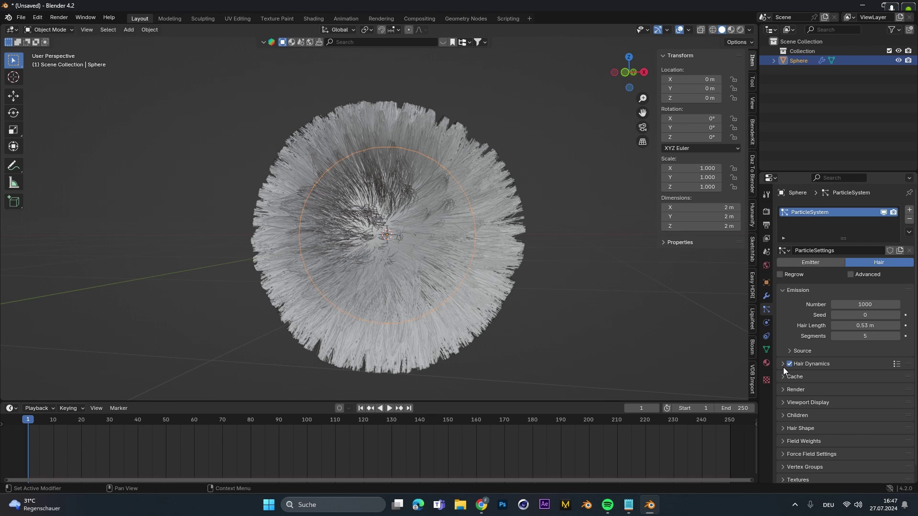
click(782, 366)
scroll(782, 367, down, 2)
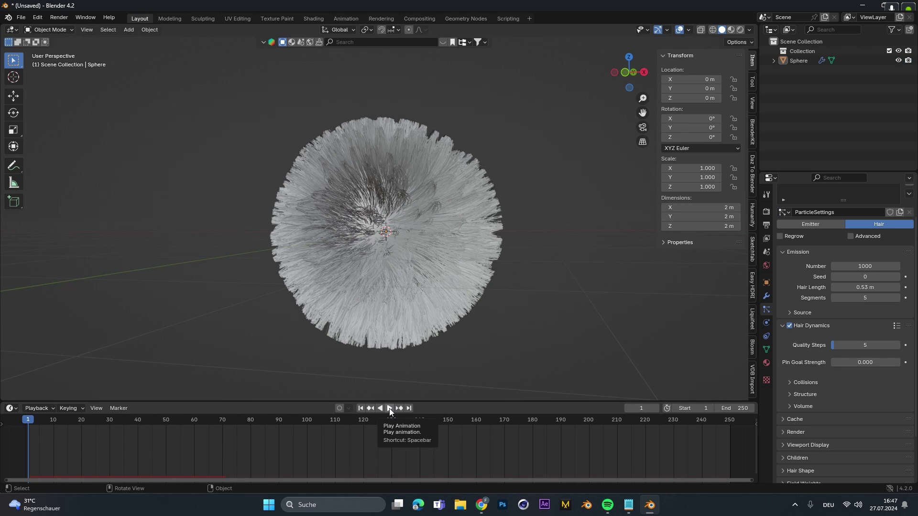
click(389, 408)
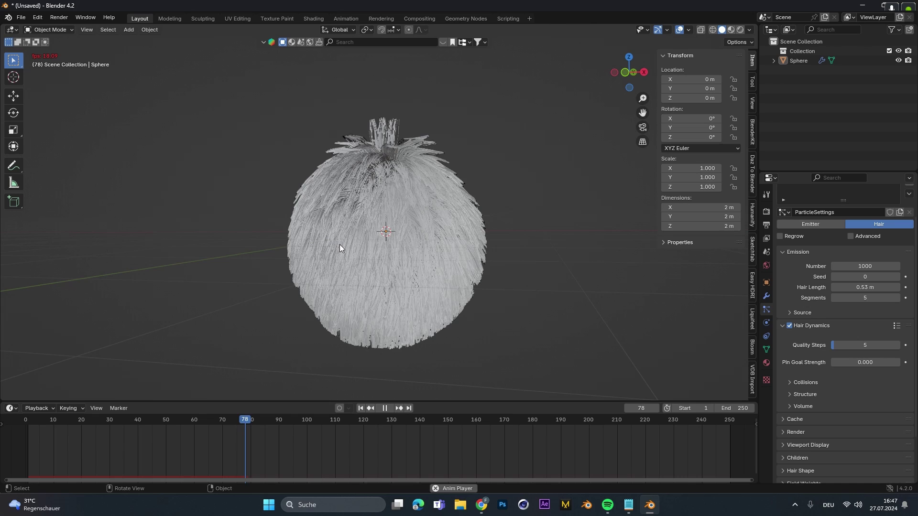
middle_drag(339, 245, 383, 210)
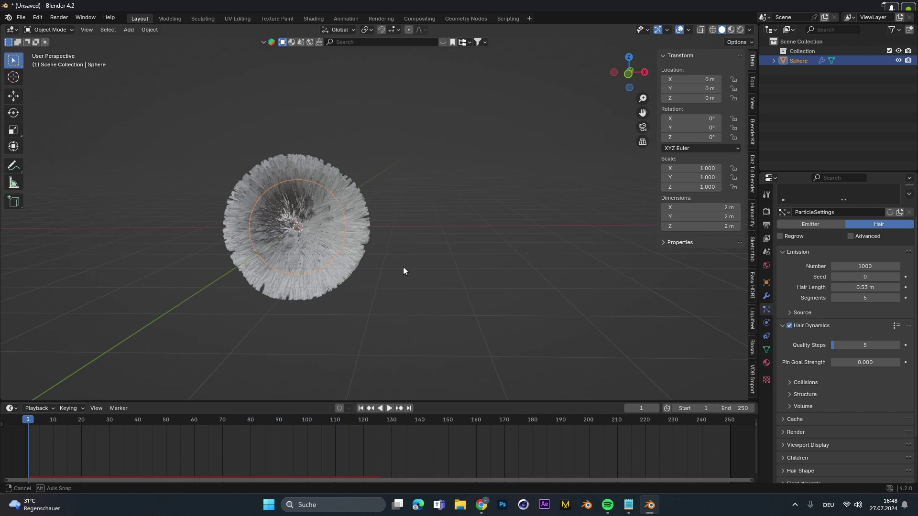
middle_drag(403, 267, 377, 258)
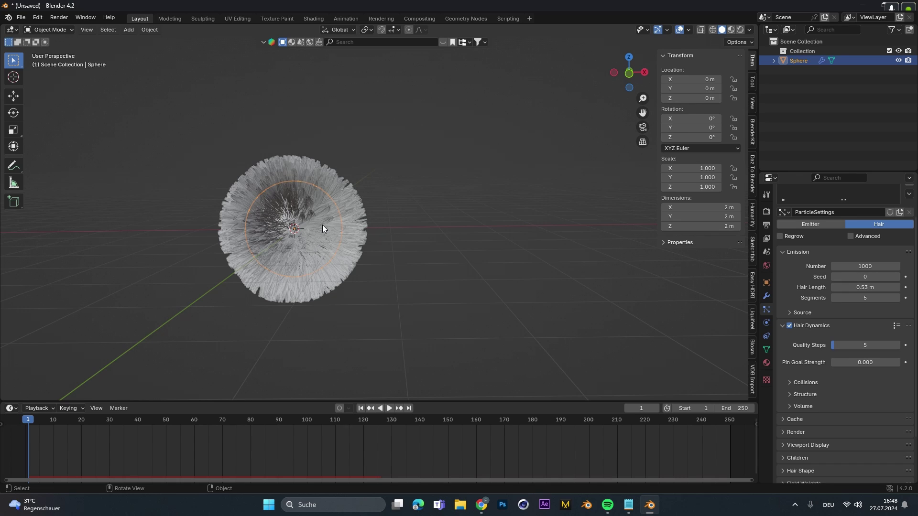
Keyframe the sphere at frame 1, then at frame 60 moved and rotated about -76° around Z.
key(i)
drag(148, 420, 194, 420)
key(g)
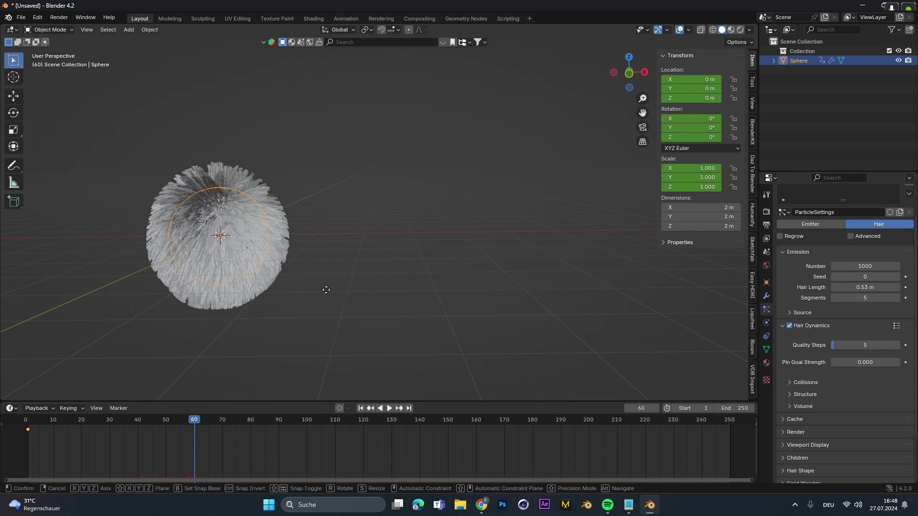
click(571, 187)
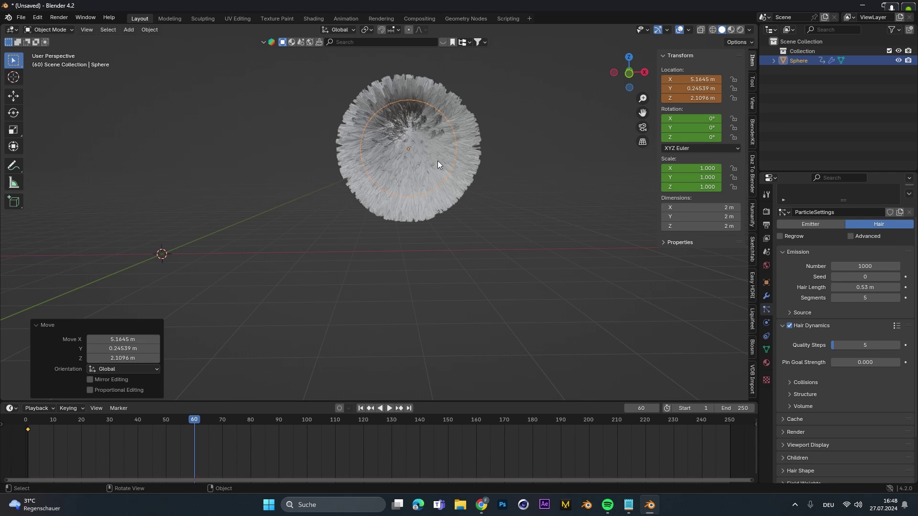
key(r)
key(z)
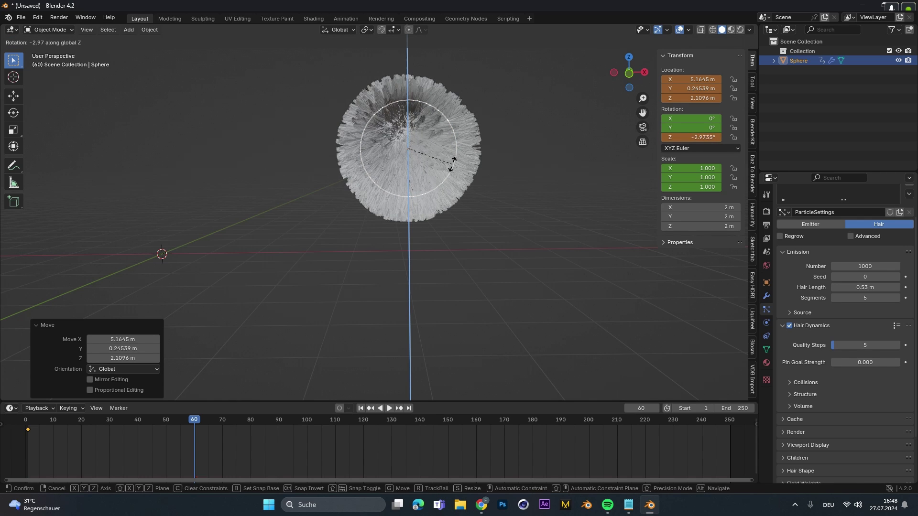
click(431, 153)
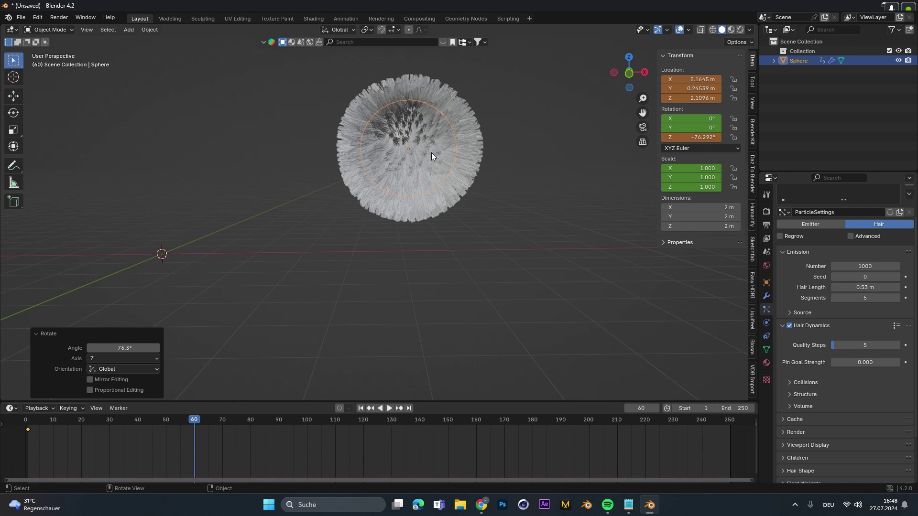
key(i)
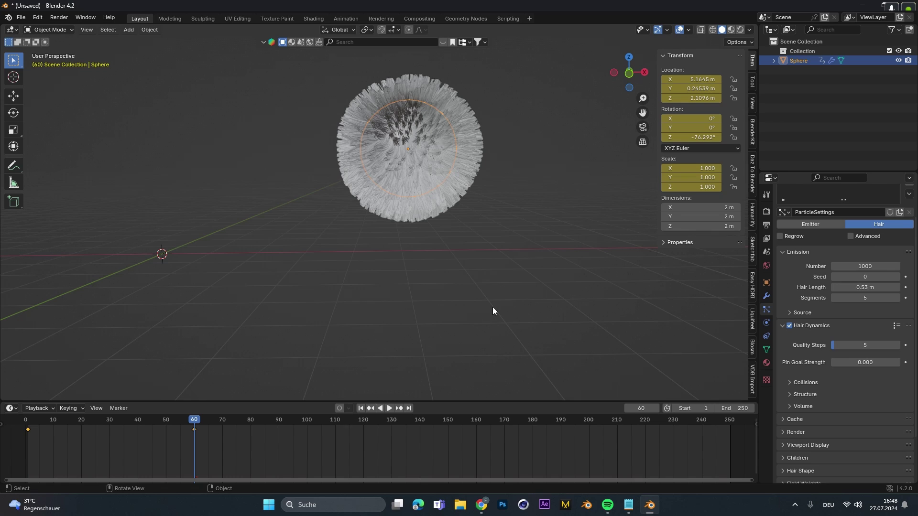
Rewind to frame 1 and play back the sphere's animation.
click(361, 408)
click(390, 409)
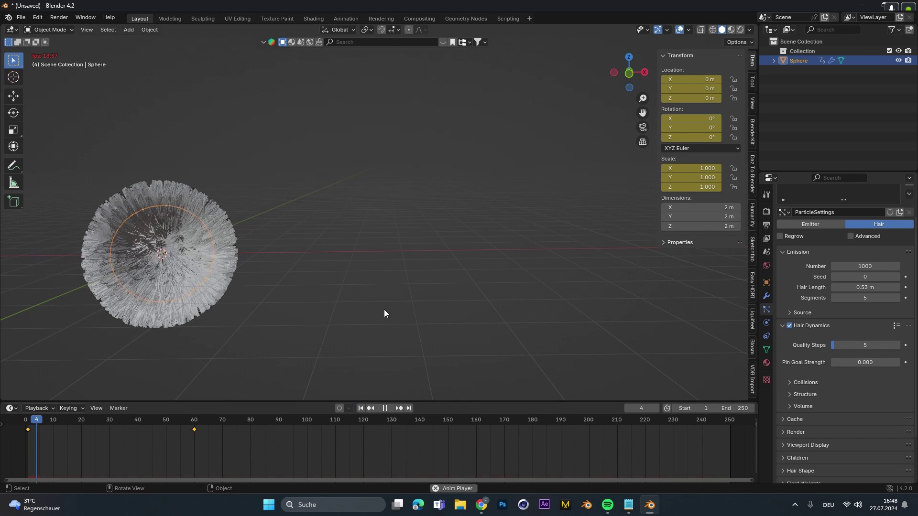
click(383, 309)
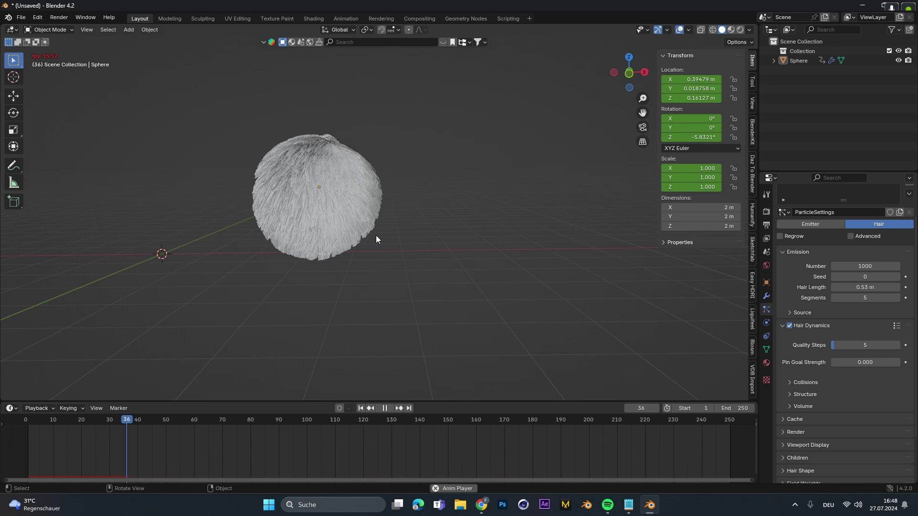
key(Escape)
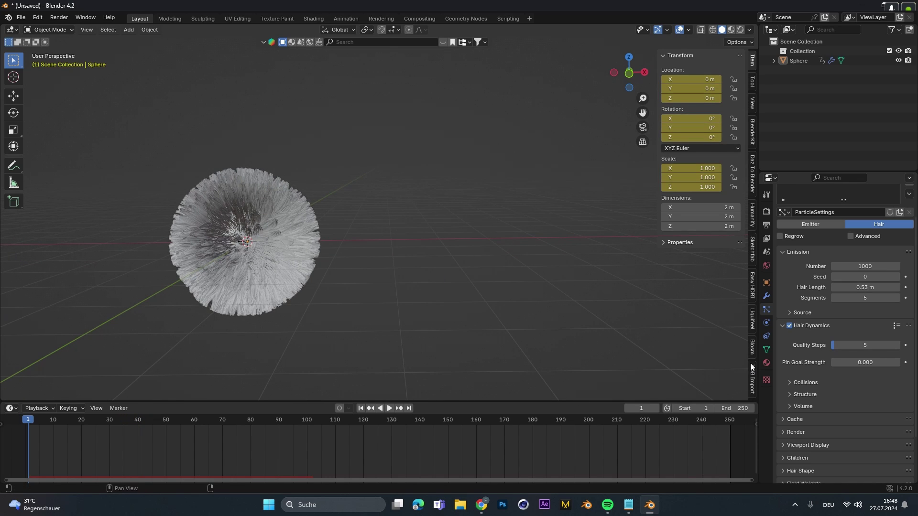
Set hair dynamics Stiffness to 10 and preview the stiffer hair simulation.
click(799, 394)
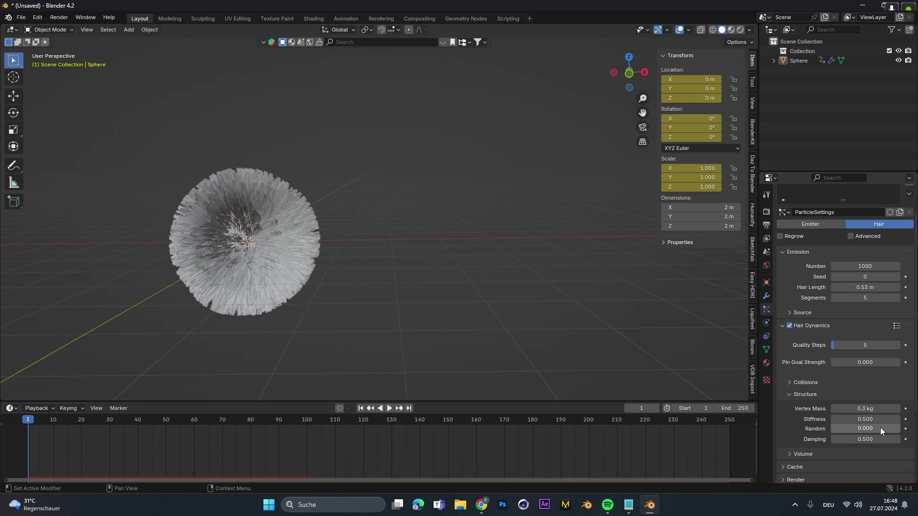
drag(852, 420, 880, 419)
key(Return)
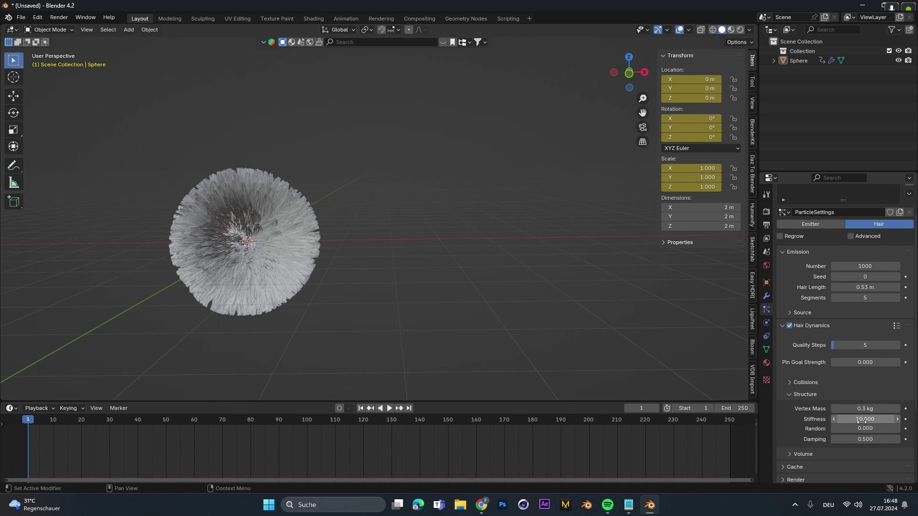
middle_drag(392, 302, 285, 287)
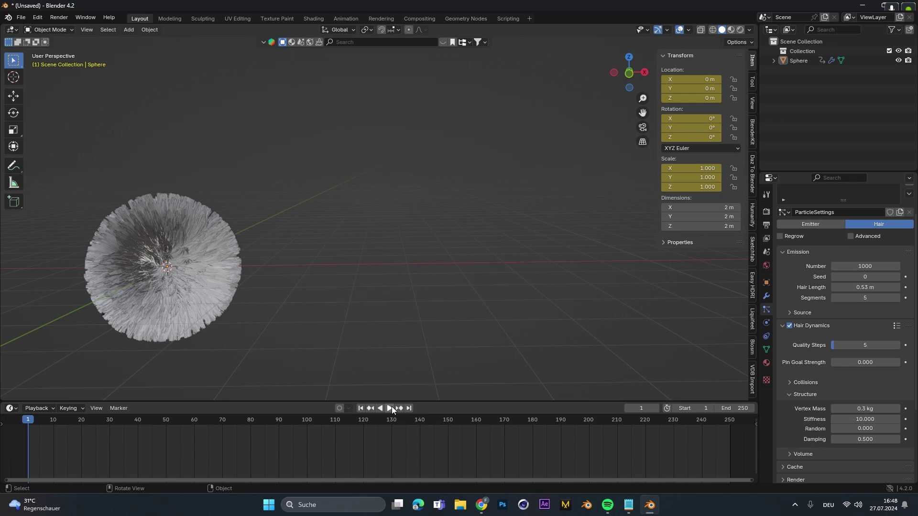
click(389, 409)
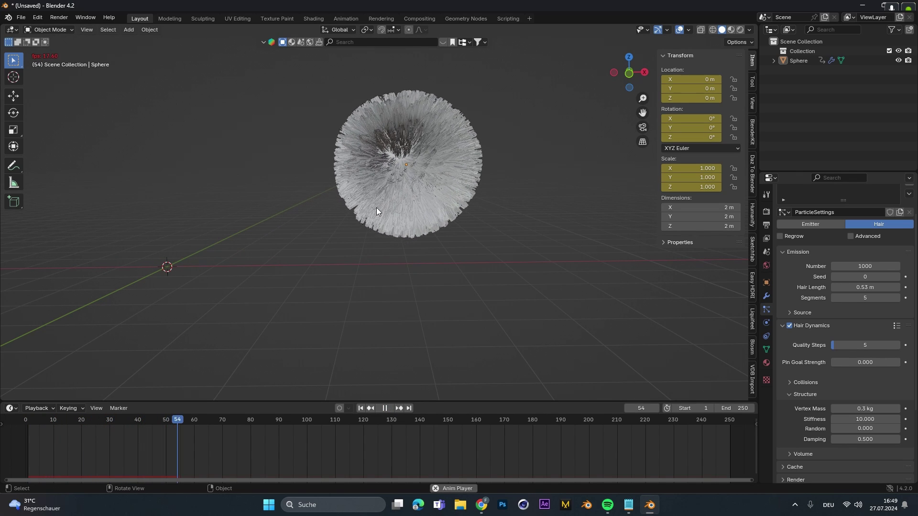
key(Escape)
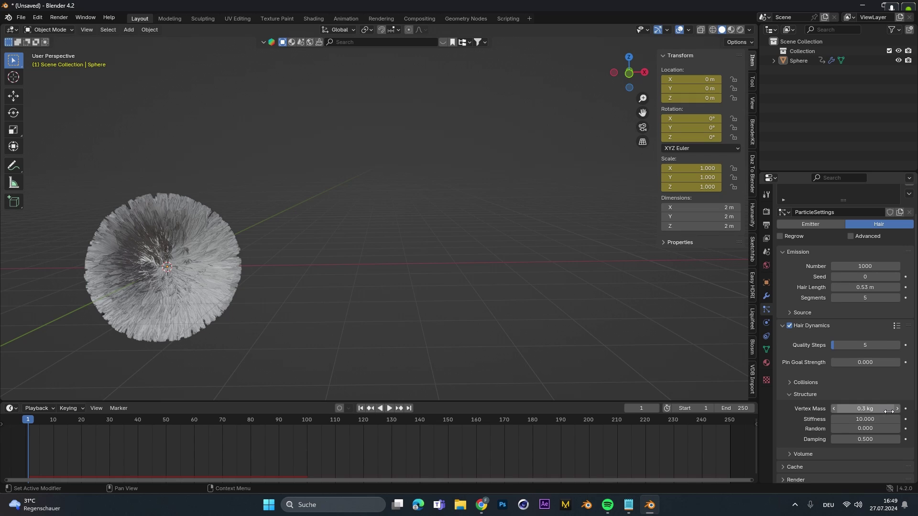
Change Stiffness to 0.1 and replay the softer hair simulation.
click(865, 419)
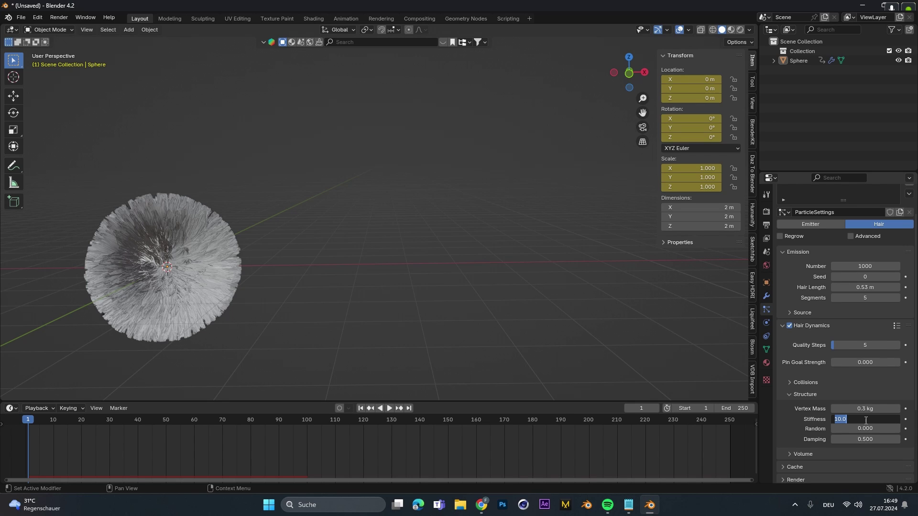
text(0.1)
key(Return)
key(space)
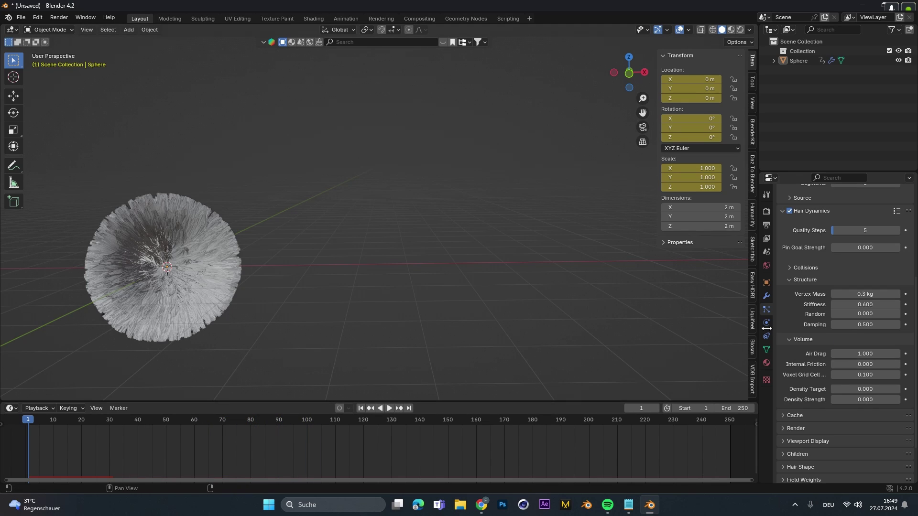
Set Air Drag to 10 and preview the hair simulation.
click(874, 353)
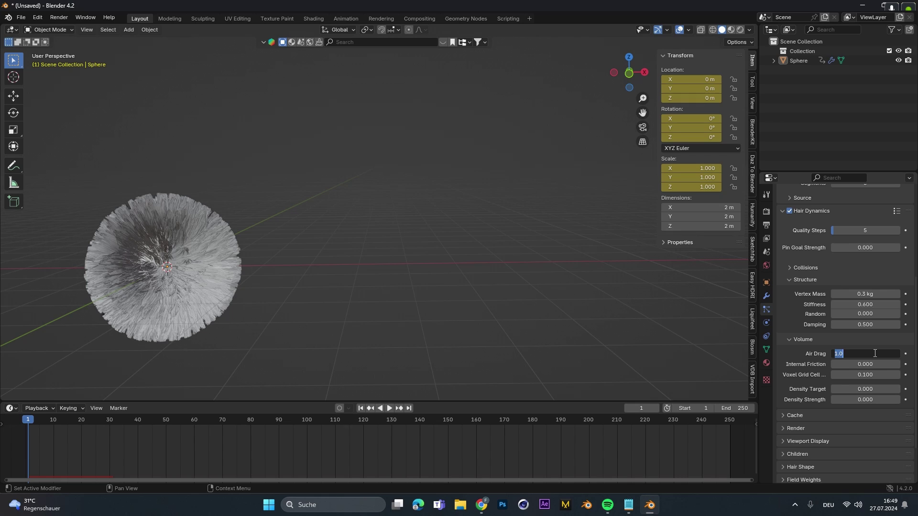
key(Return)
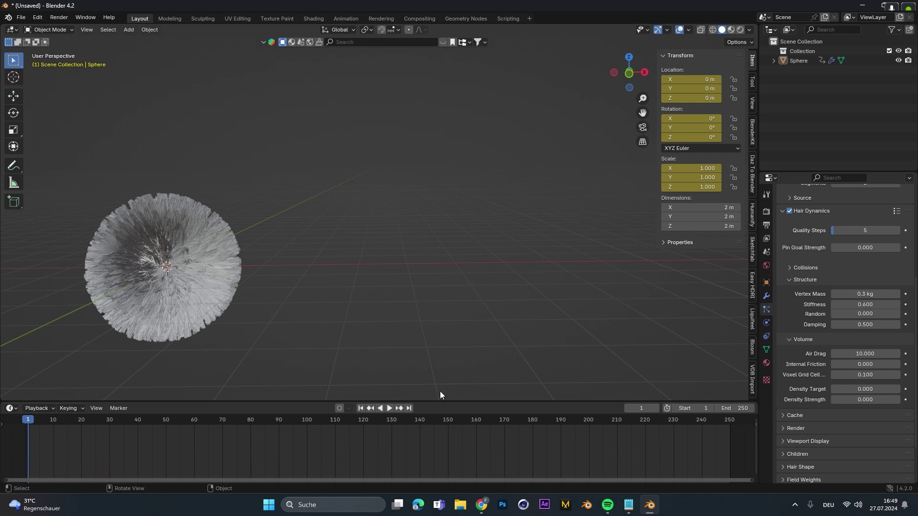
click(389, 408)
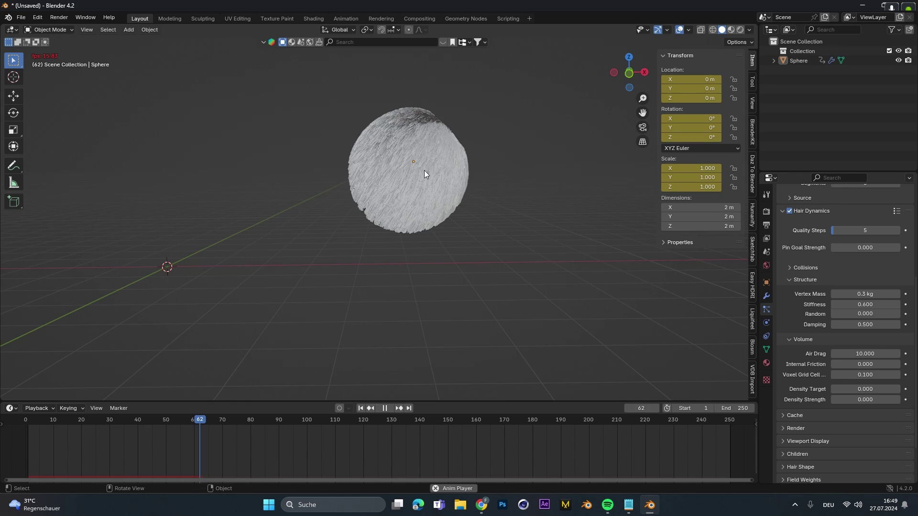
click(386, 409)
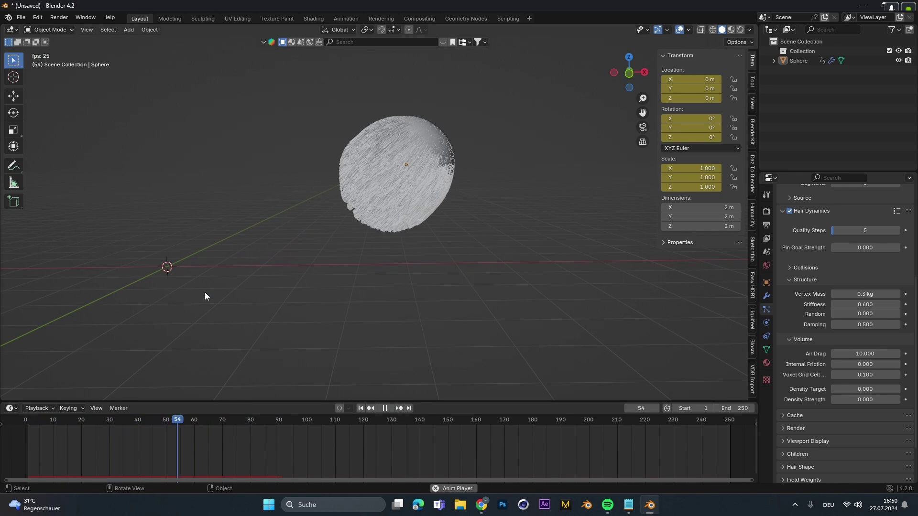
key(Escape)
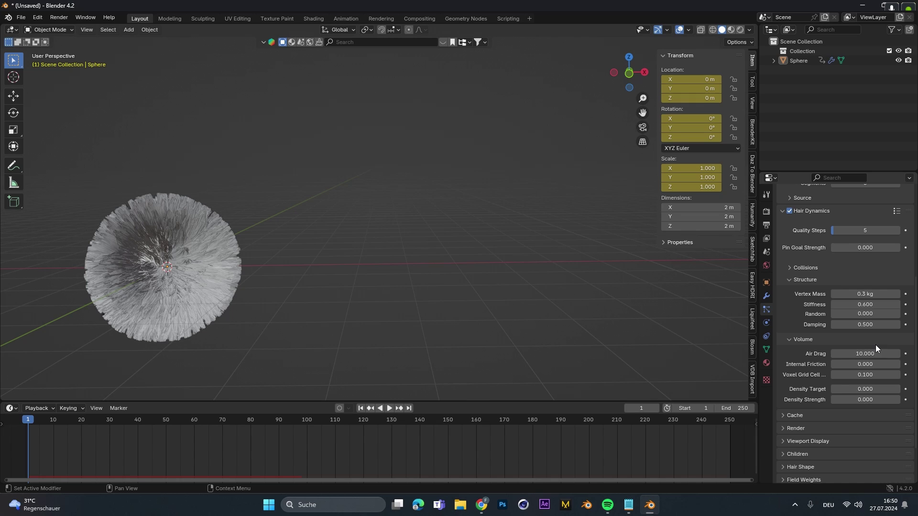
Re-enter Air Drag as 0.1 and replay the simulation, pausing at frame 33.
click(872, 353)
text(0.1)
key(Return)
key(space)
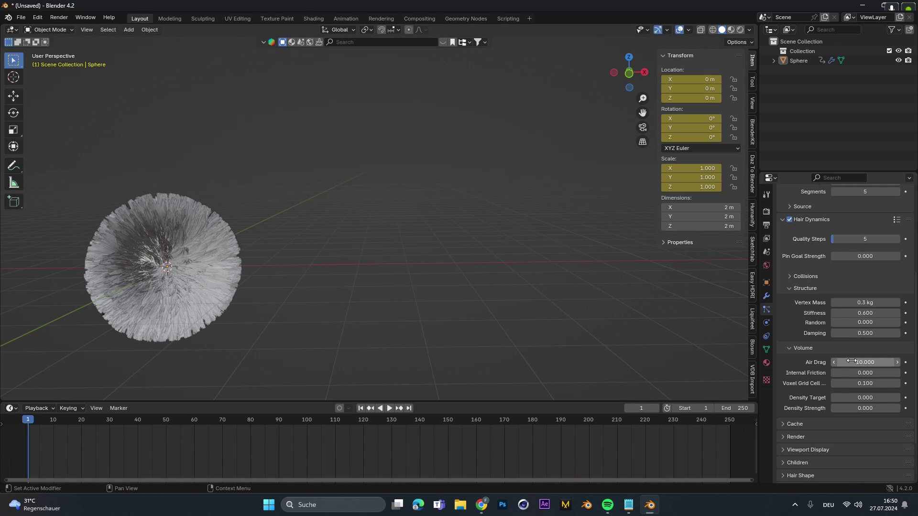
click(390, 410)
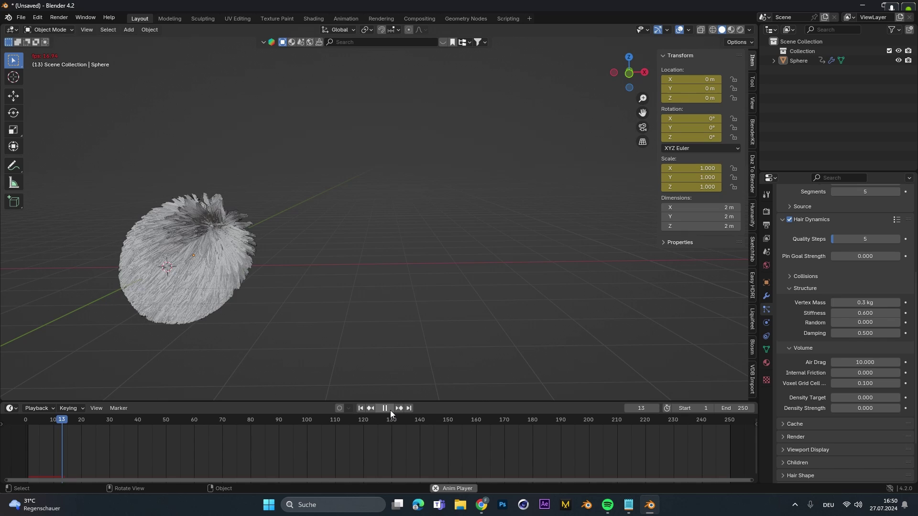
click(390, 411)
scroll(322, 206, up, 4)
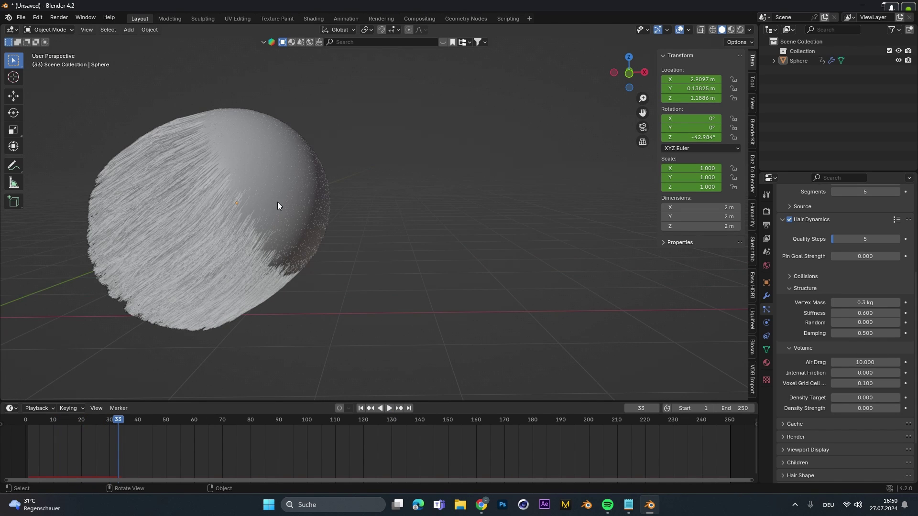
Select the sphere and add Collision physics to it, previewing playback.
scroll(239, 231, down, 4)
scroll(385, 230, up, 2)
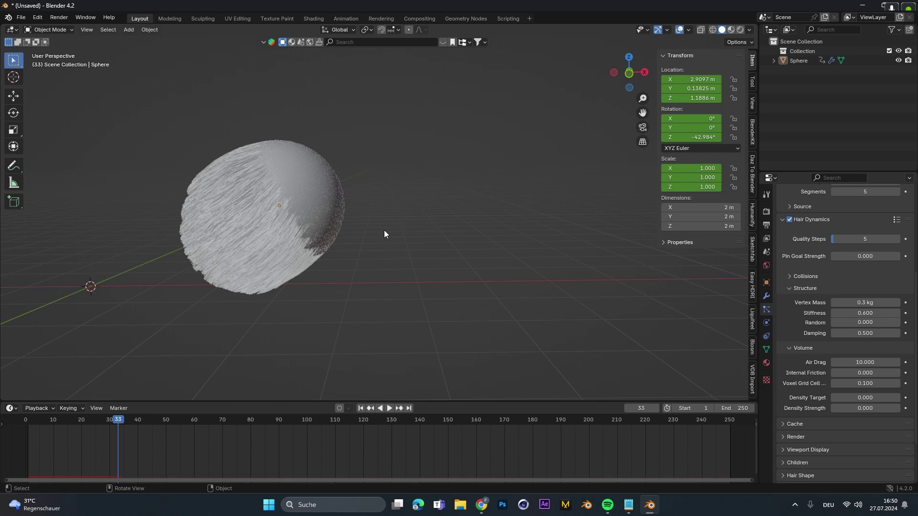
shift+middle_drag(384, 230, 351, 245)
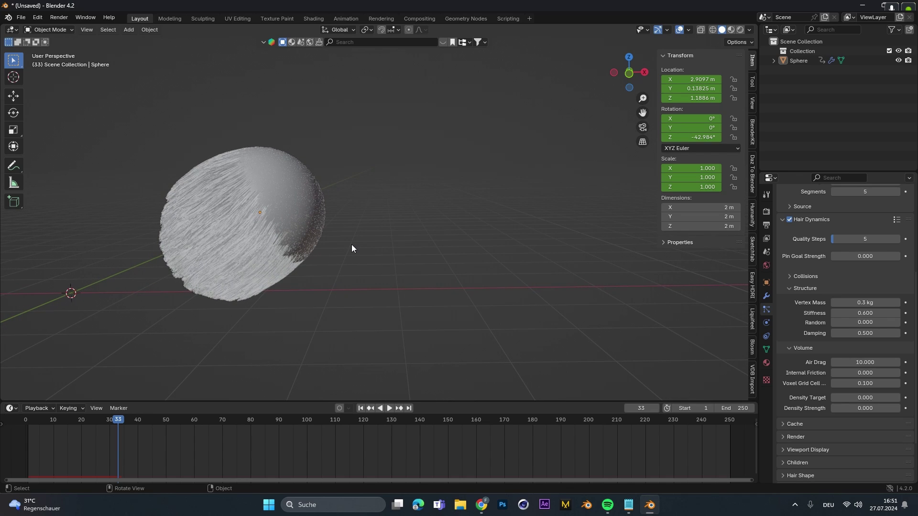
click(296, 205)
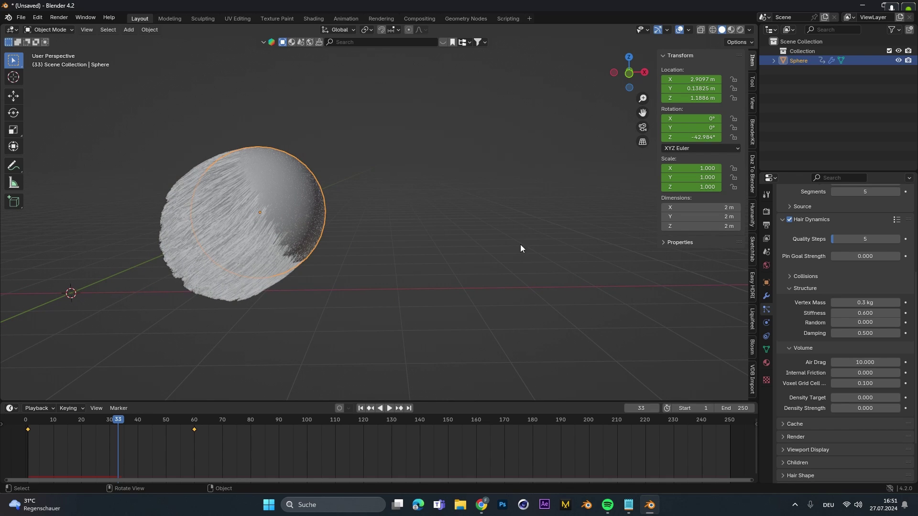
click(766, 323)
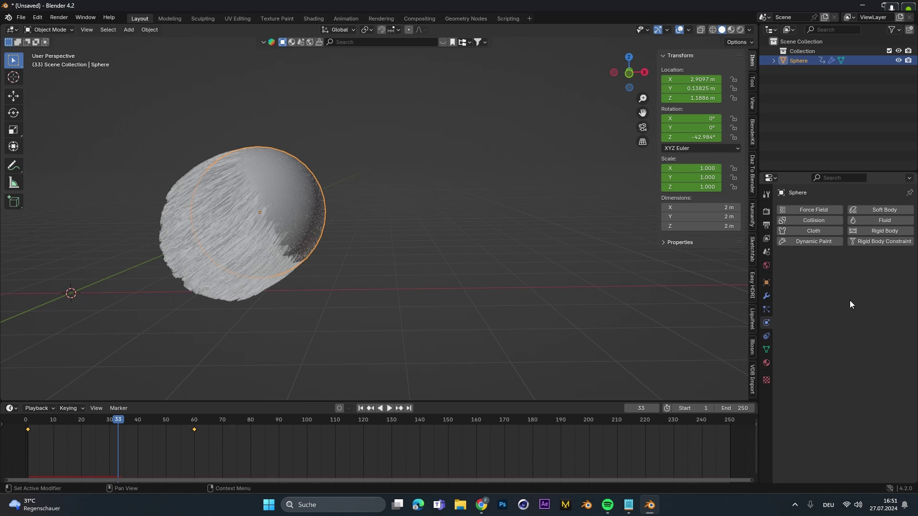
click(810, 222)
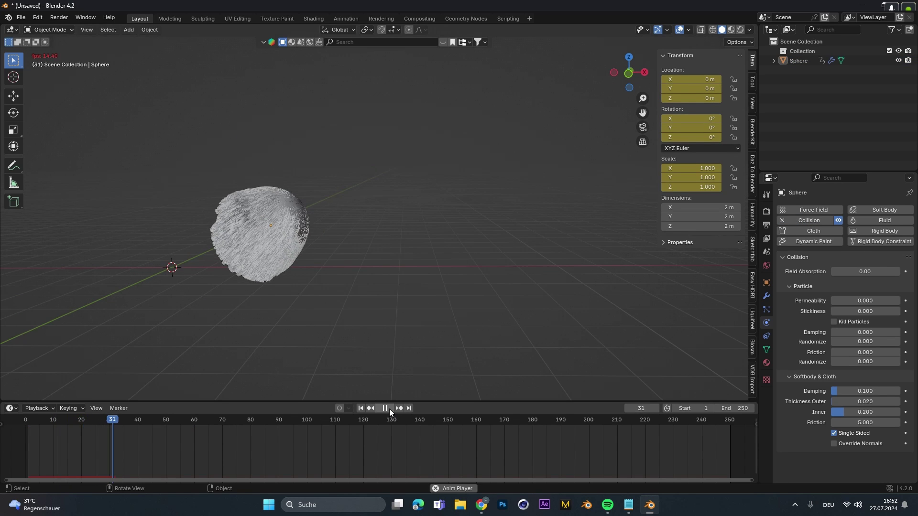
click(390, 409)
Raise the Softbody & Cloth damping to 1.000.
scroll(315, 251, up, 3)
shift+middle_drag(275, 213, 297, 223)
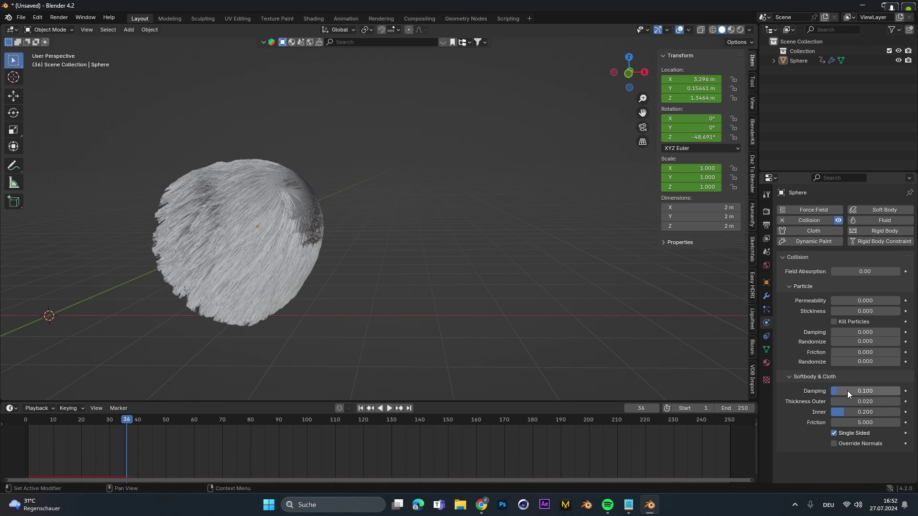
mouse_move(847, 391)
mouse_down()
mouse_move(873, 389)
mouse_move(841, 401)
mouse_up()
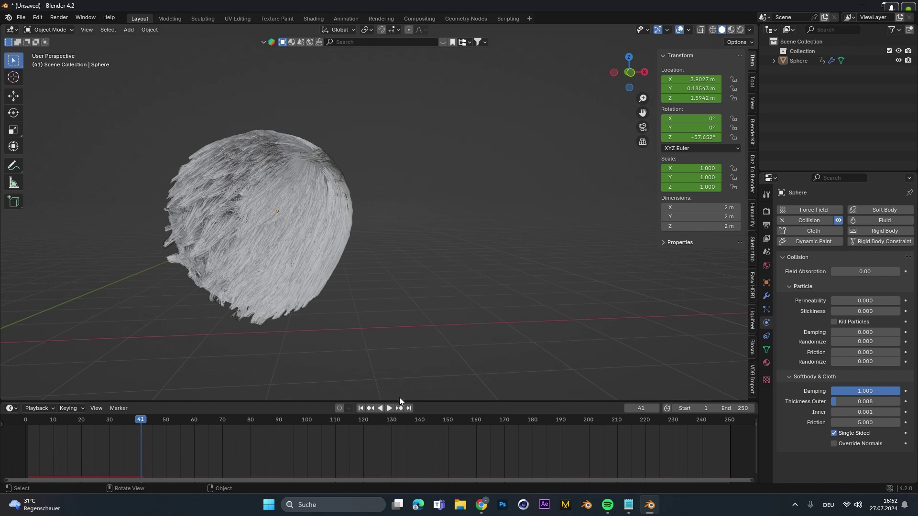
Play the collision simulation to frame 54 and frame the sphere and cube in view.
click(389, 408)
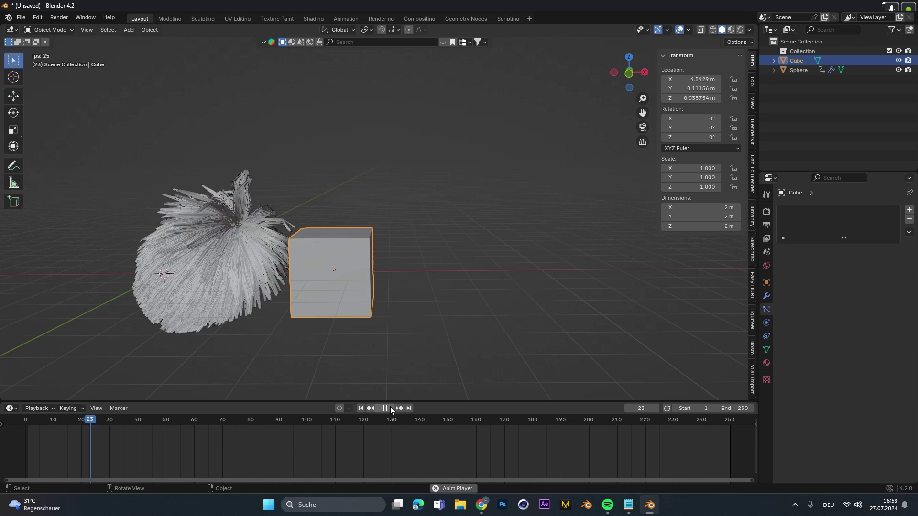
click(389, 408)
scroll(341, 317, up, 3)
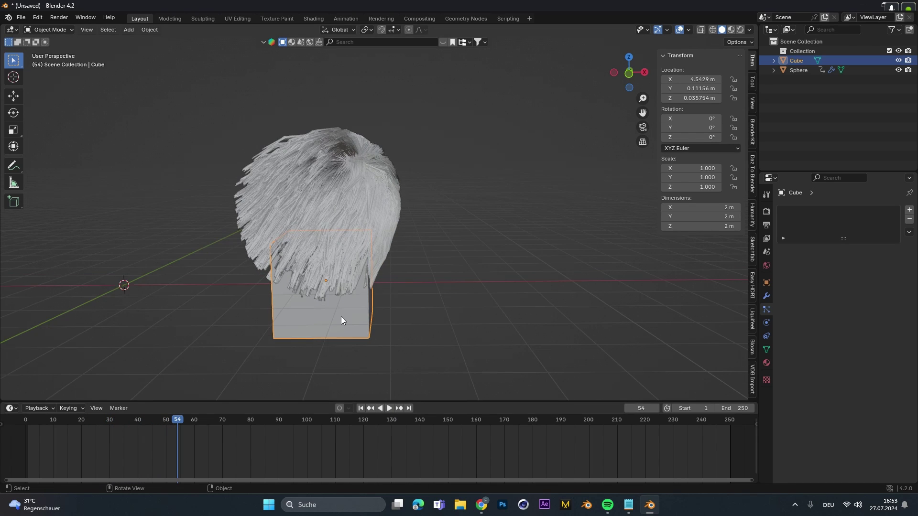
click(454, 318)
shift+middle_drag(402, 294, 467, 273)
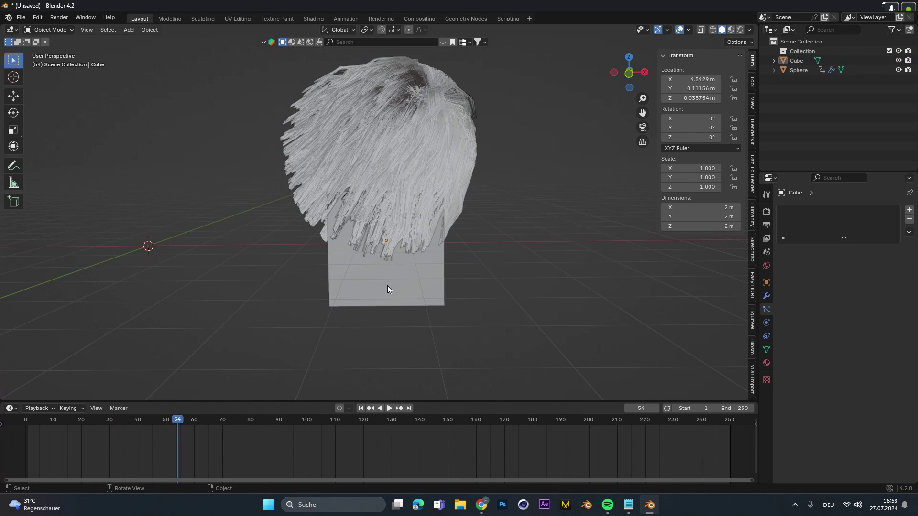
scroll(387, 285, down, 2)
shift+middle_drag(387, 286, 346, 321)
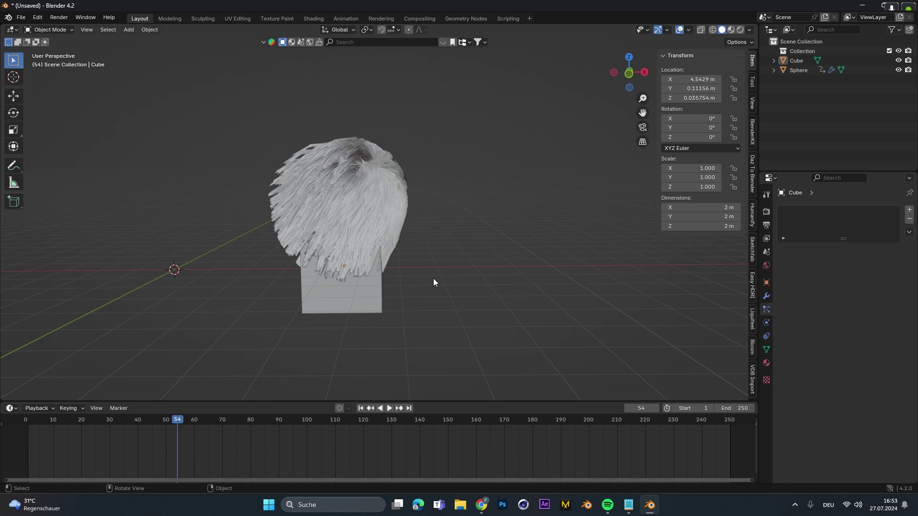
Give the cube Collision physics and replay the hair falling onto it.
click(344, 303)
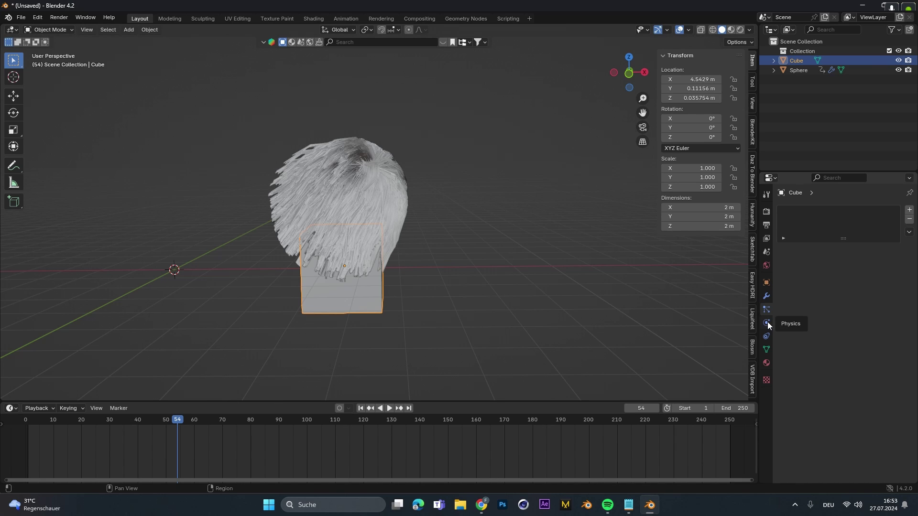
click(766, 322)
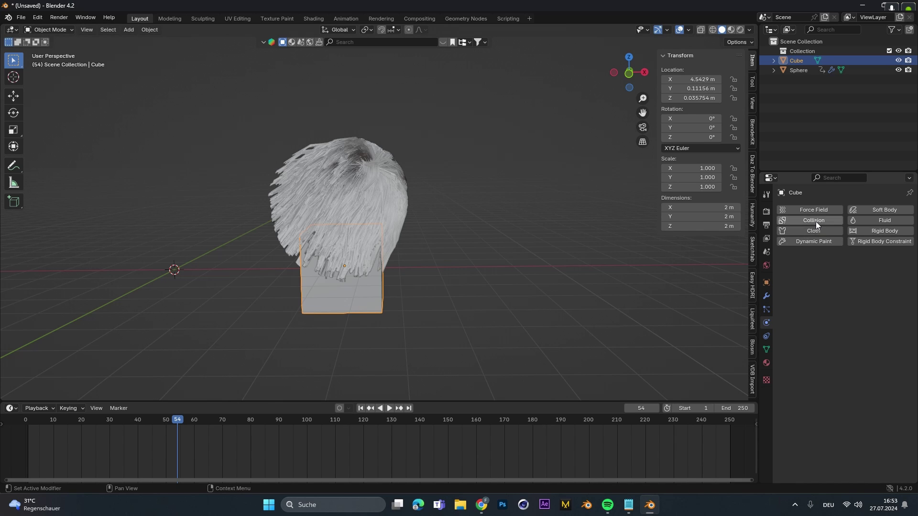
click(816, 221)
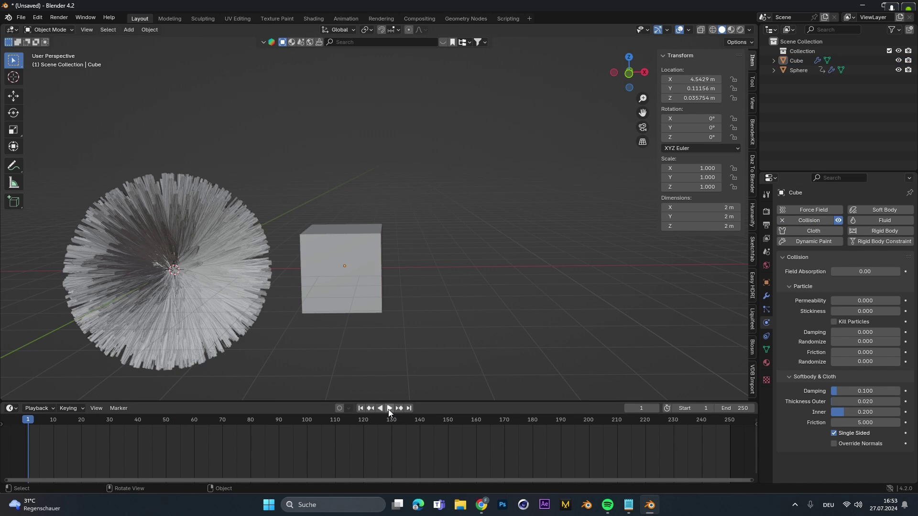
click(389, 409)
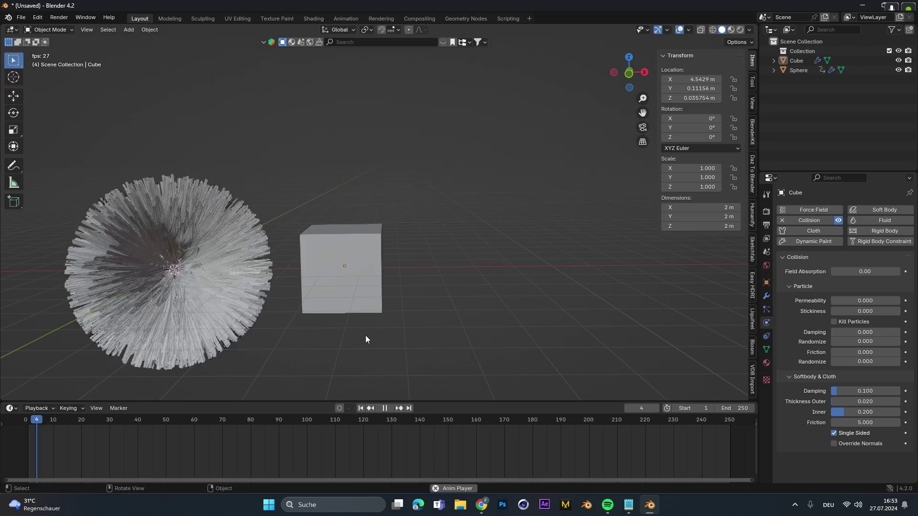
scroll(357, 314, up, 2)
scroll(358, 313, up, 1)
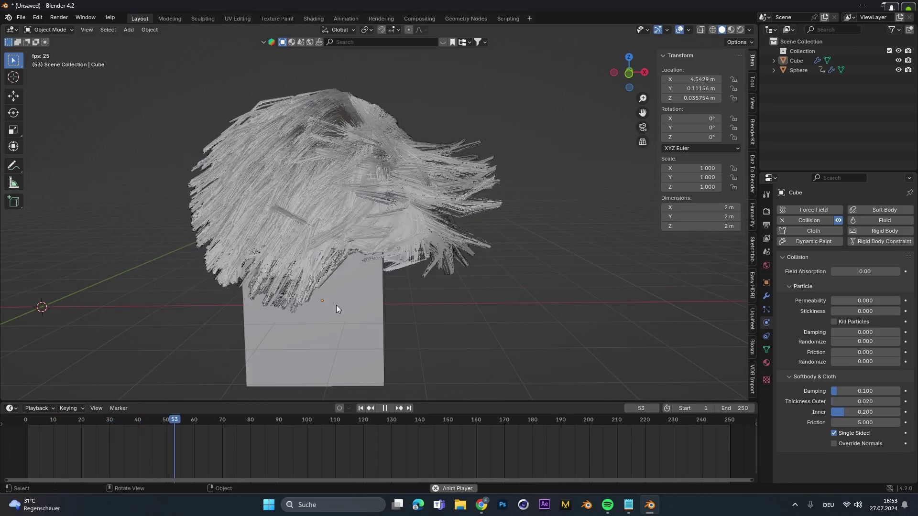
shift+middle_drag(335, 288, 369, 246)
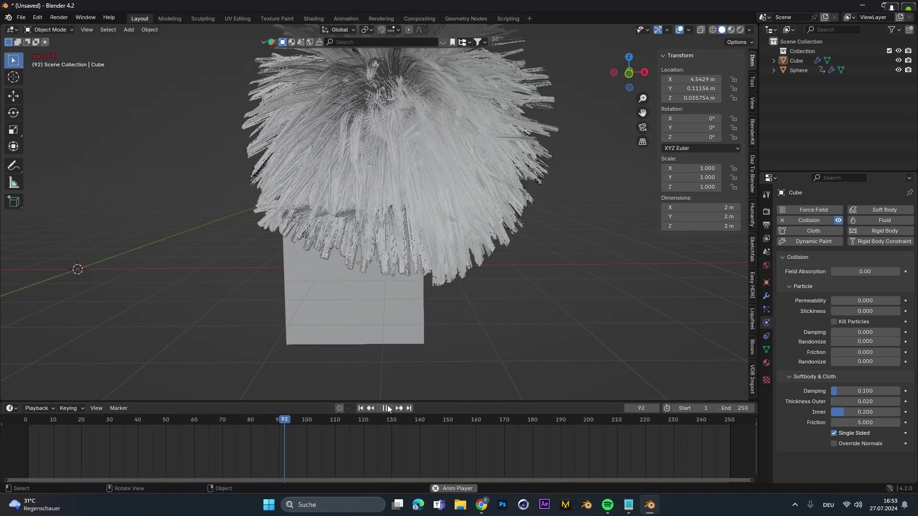
key(space)
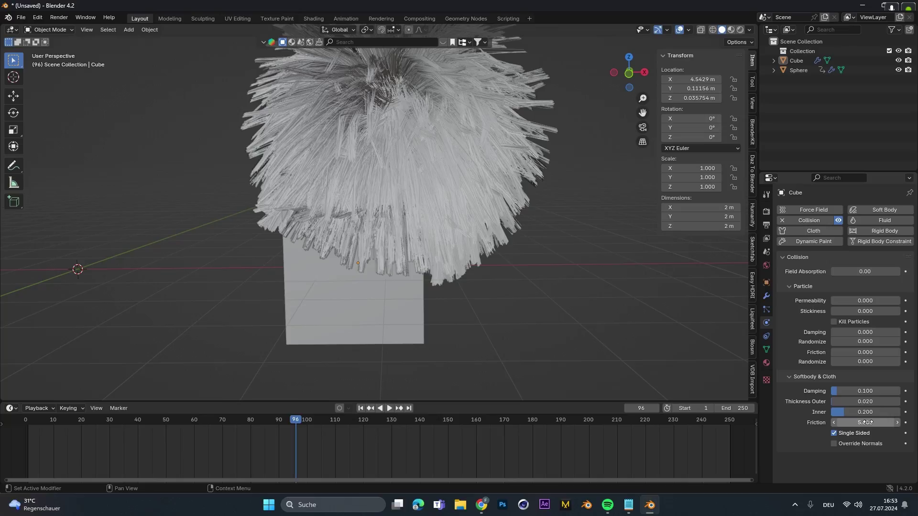
Orbit and tilt the view to inspect the hair draped over the cube.
mouse_move(337, 232)
middle_down()
mouse_move(358, 245)
mouse_move(337, 230)
middle_up()
scroll(337, 230, up, 1)
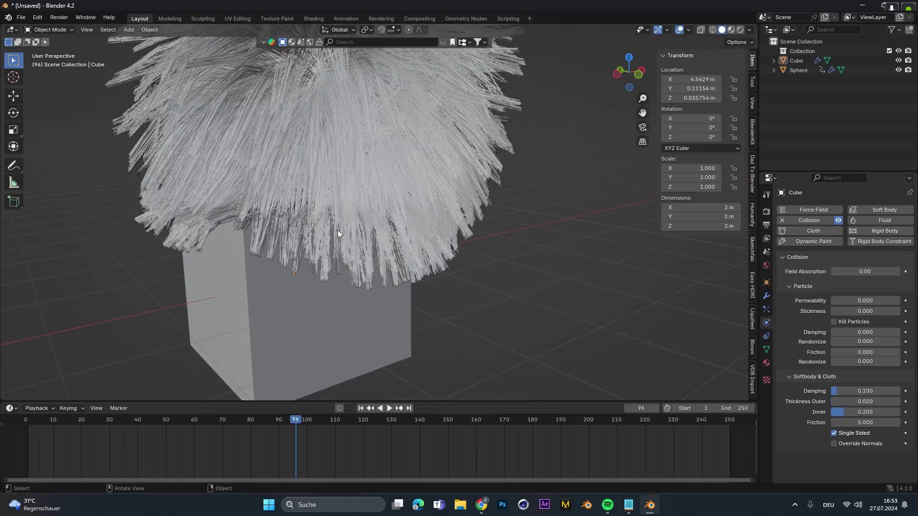
scroll(337, 230, up, 2)
shift+middle_drag(253, 251, 406, 235)
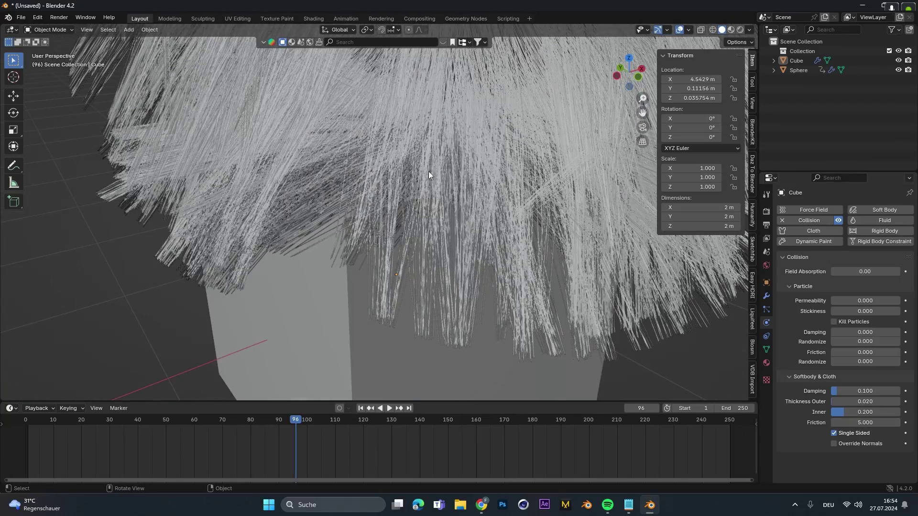
scroll(402, 193, down, 8)
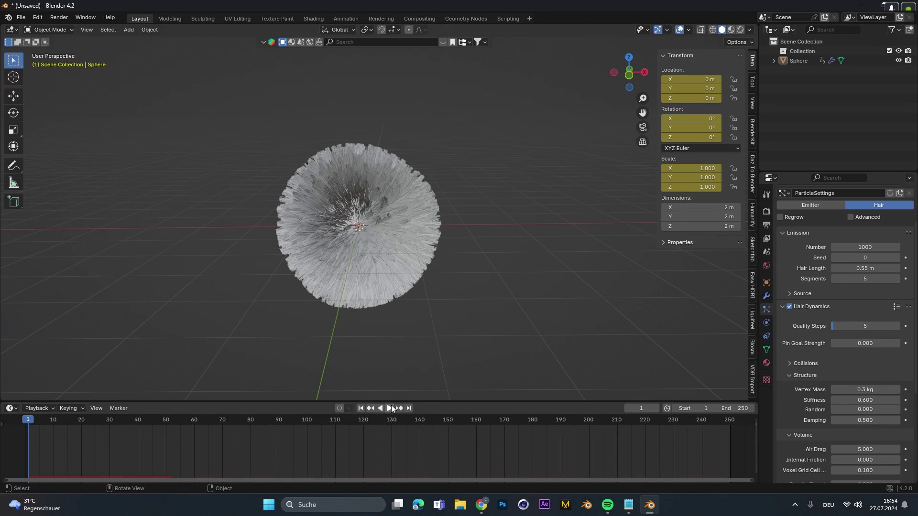
Add a Wind force field to the right of the sphere, rotated -87° on Y.
click(391, 408)
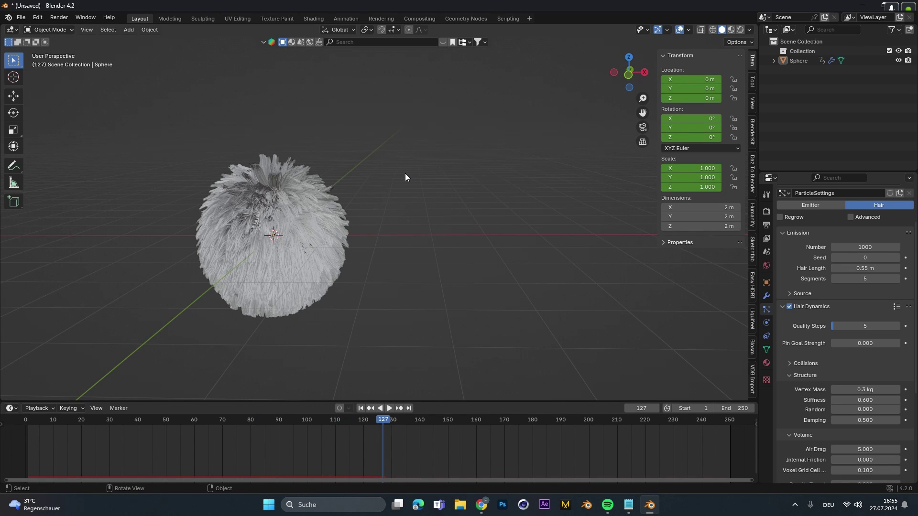
key(shift+a)
mouse_move(401, 334)
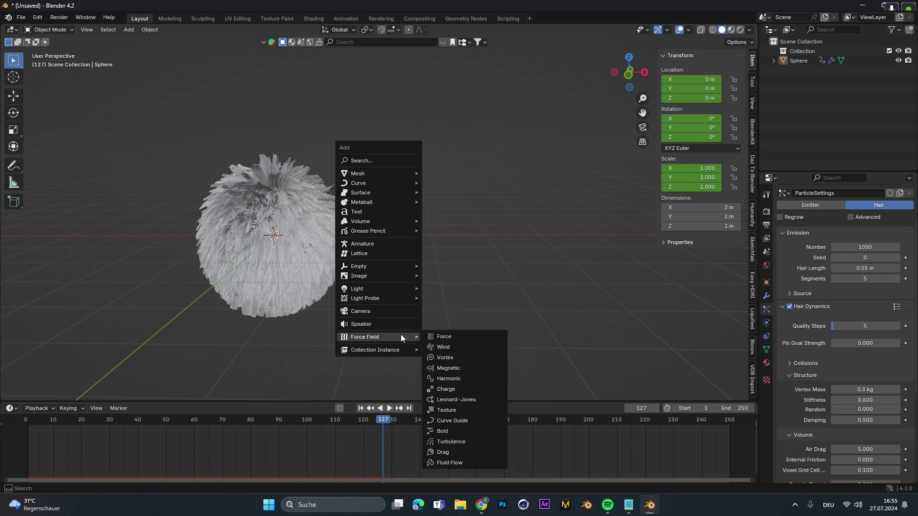
click(475, 347)
key(g)
click(601, 266)
key(r)
key(y)
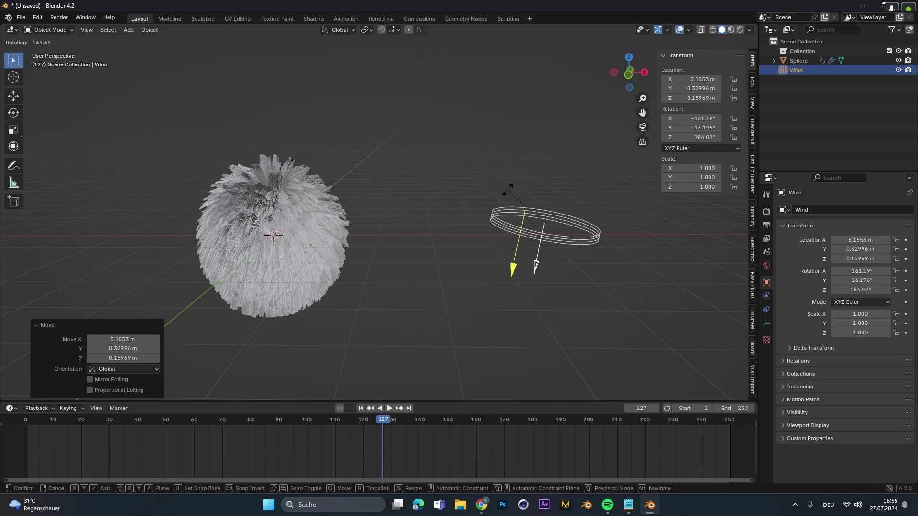
key(Return)
Set the wind Strength to 24.8, then replay from frame 1 to test its effect on the hair.
click(766, 296)
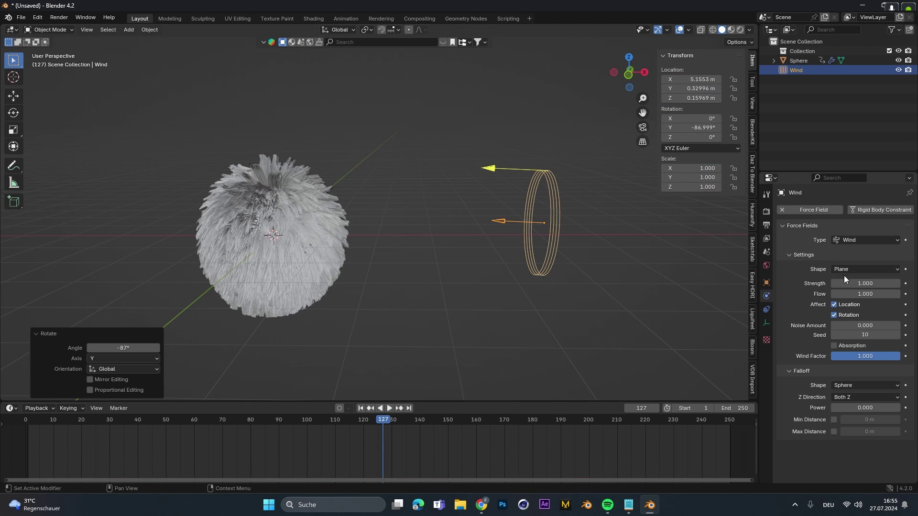
drag(852, 284, 917, 283)
scroll(531, 206, down, 2)
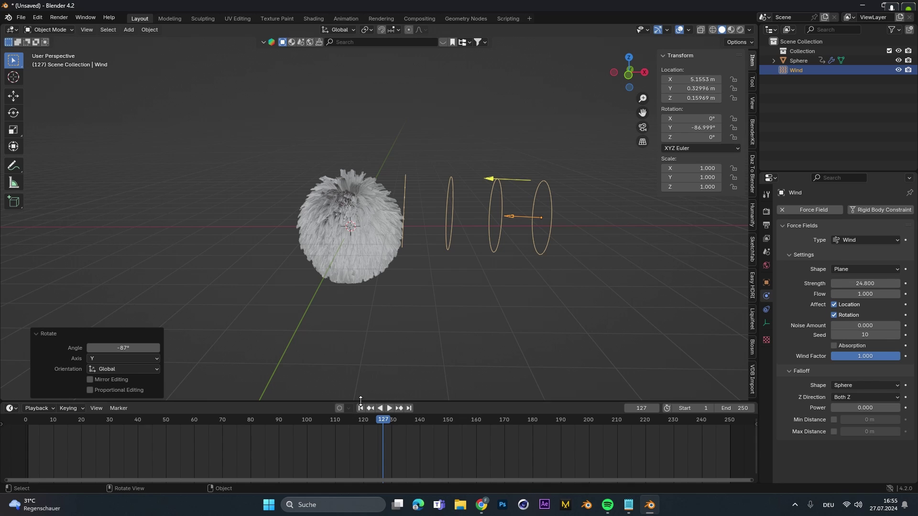
click(361, 408)
click(389, 409)
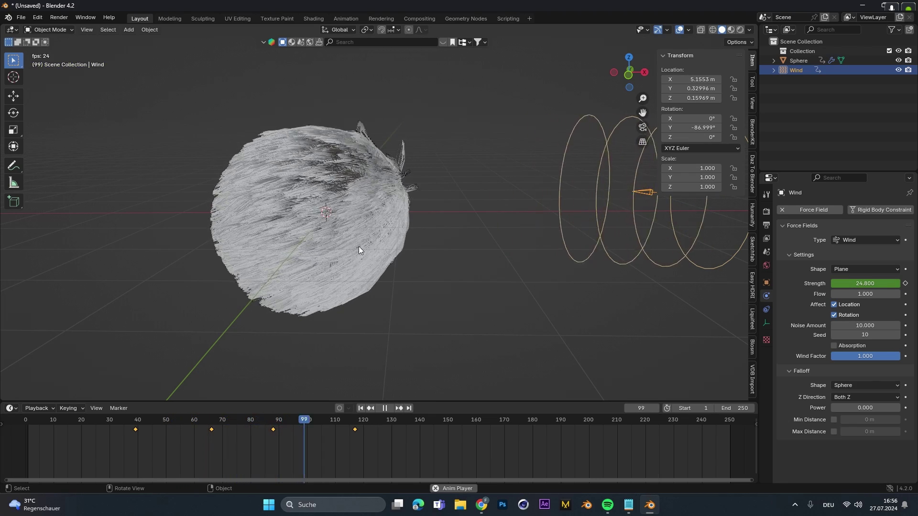
key(space)
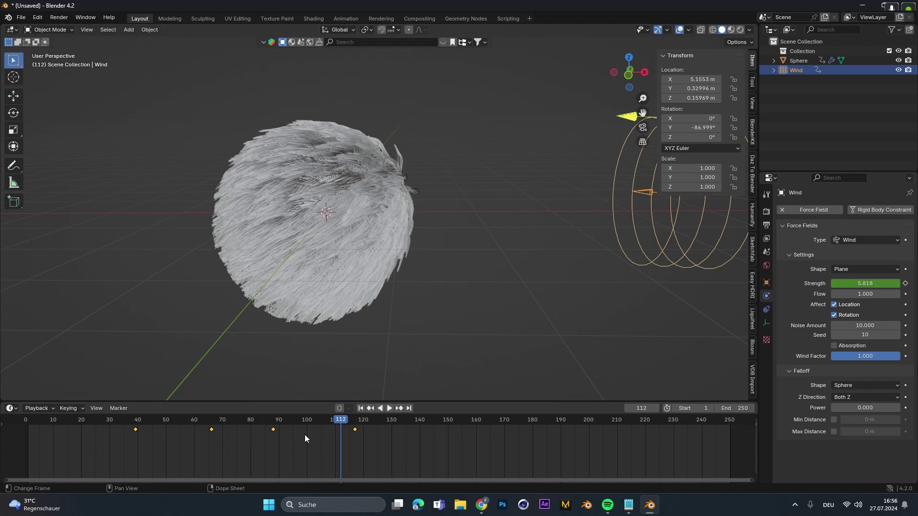
click(356, 425)
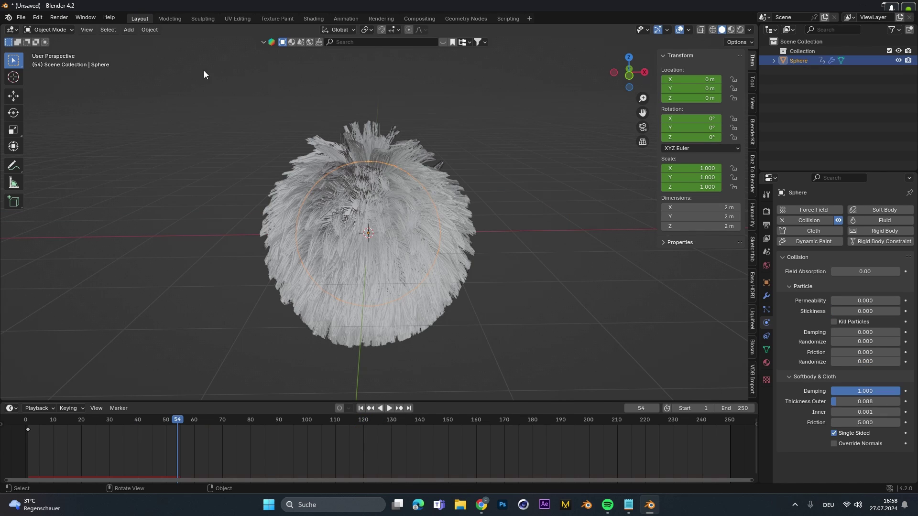
Switch the sphere into Weight Paint mode and bring up its particle settings.
click(59, 29)
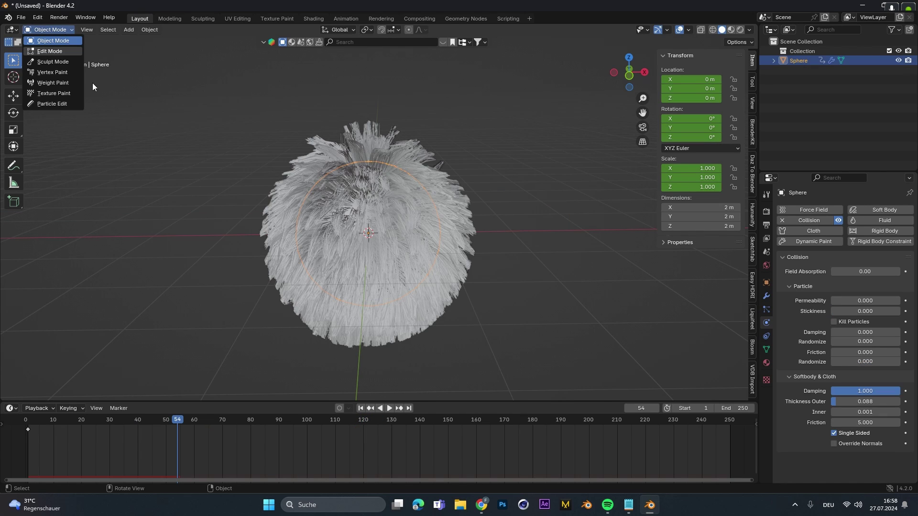
click(61, 84)
click(766, 309)
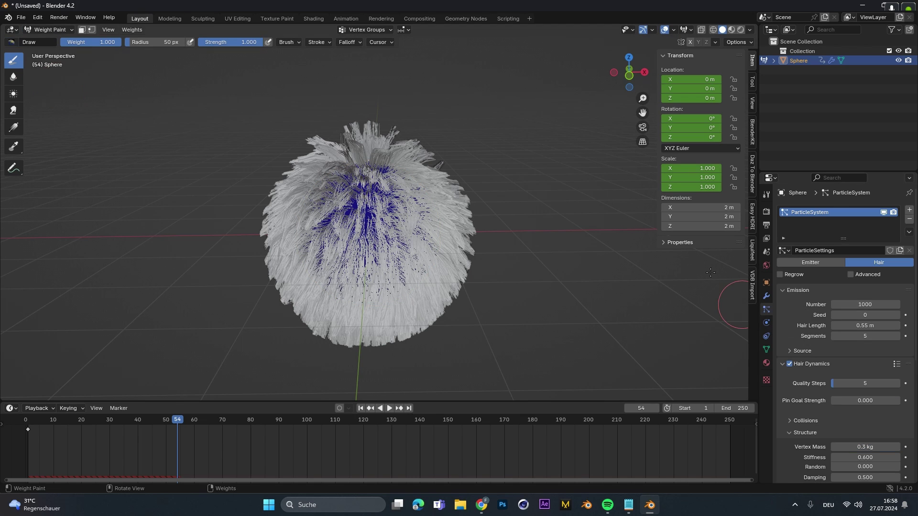
Hide the hair strands and paint full weight over the sphere's upper and lower areas.
click(883, 212)
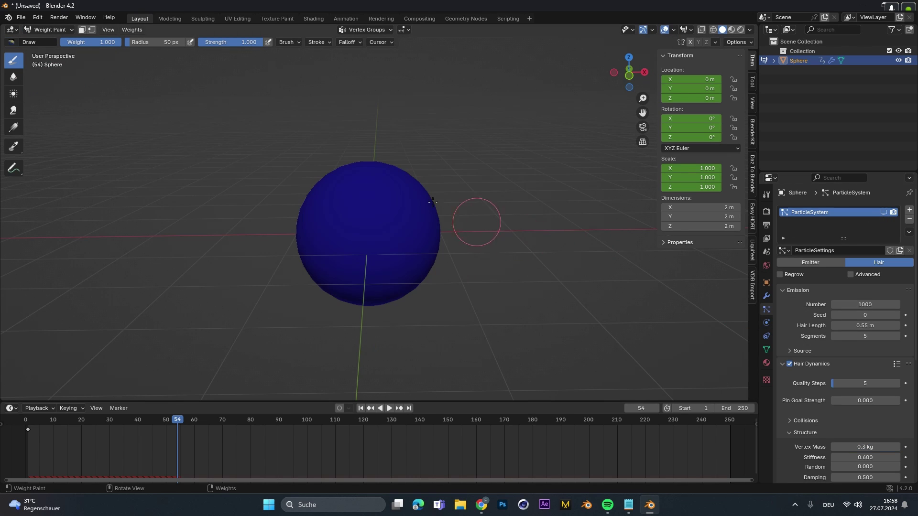
scroll(396, 199, up, 4)
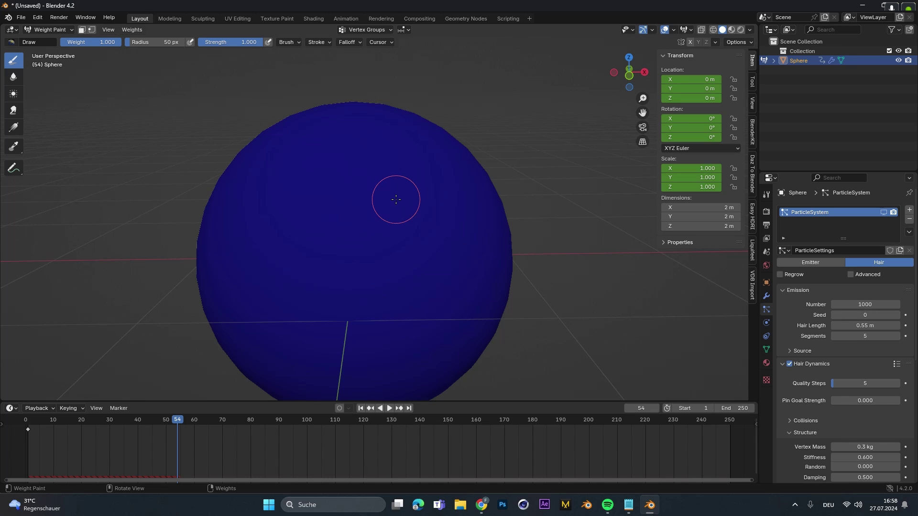
scroll(395, 200, down, 2)
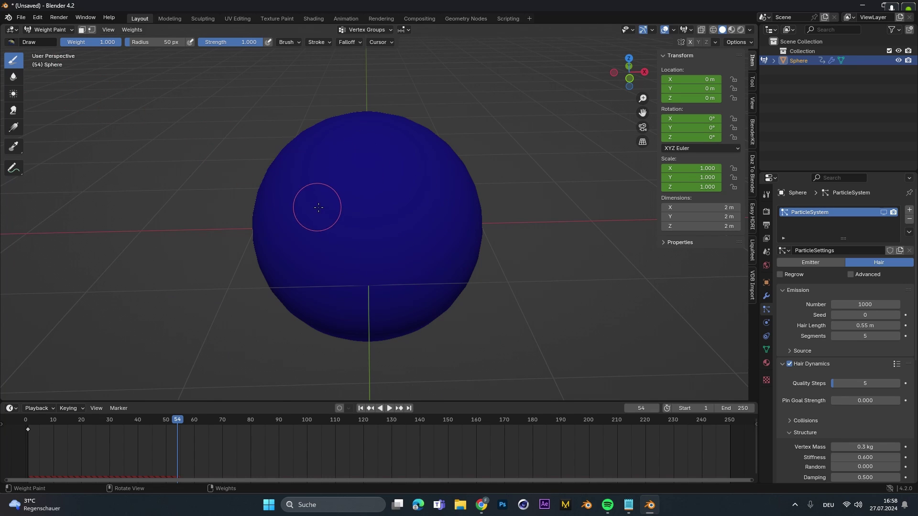
mouse_move(313, 205)
mouse_down()
mouse_move(320, 189)
mouse_move(339, 217)
mouse_move(365, 201)
mouse_move(364, 164)
mouse_move(392, 201)
mouse_move(376, 215)
mouse_move(438, 246)
mouse_move(364, 237)
mouse_up()
scroll(361, 232, down, 1)
middle_drag(354, 233, 410, 214)
scroll(361, 233, up, 2)
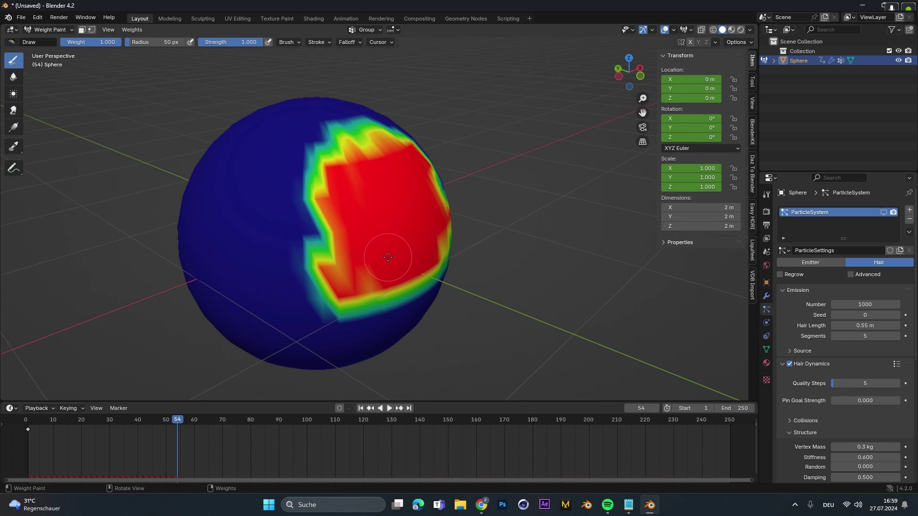
Extend the red weight toward the upper left and paint a softer green band across the top.
mouse_move(388, 257)
mouse_down()
mouse_move(316, 191)
mouse_move(286, 248)
mouse_move(258, 219)
mouse_move(268, 191)
mouse_move(237, 227)
mouse_move(278, 243)
mouse_up()
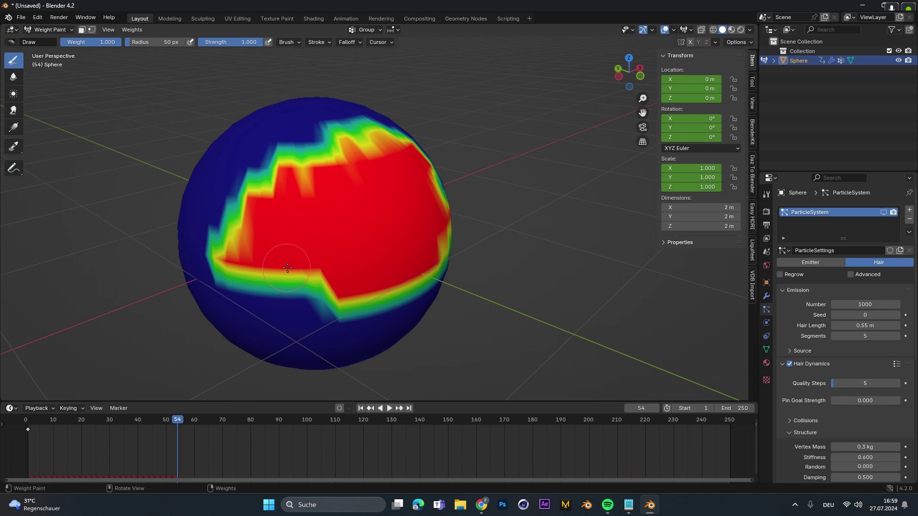
middle_drag(288, 267, 268, 124)
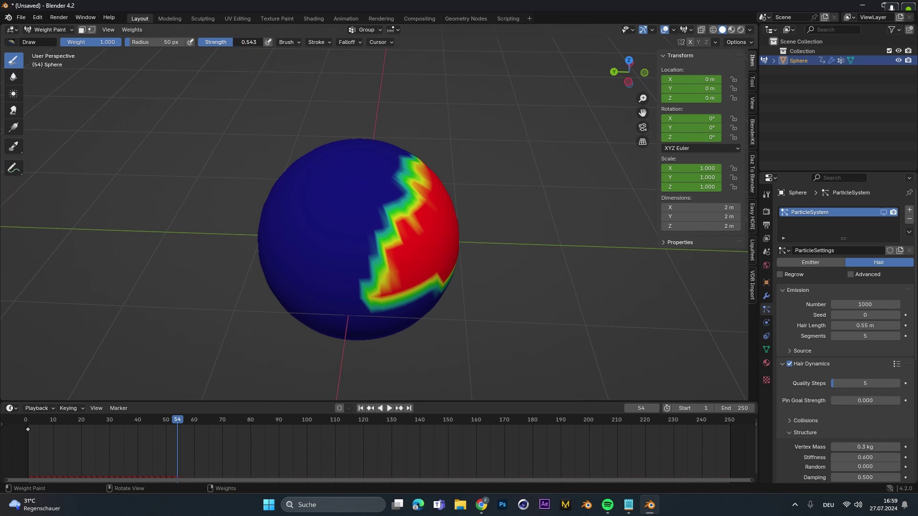
mouse_move(357, 175)
mouse_down()
mouse_move(313, 200)
mouse_move(296, 177)
mouse_move(322, 169)
mouse_move(403, 174)
mouse_up()
mouse_move(403, 174)
mouse_down()
mouse_move(416, 169)
mouse_move(368, 170)
mouse_move(373, 129)
mouse_move(404, 134)
mouse_move(423, 160)
mouse_move(356, 189)
mouse_move(380, 176)
mouse_up()
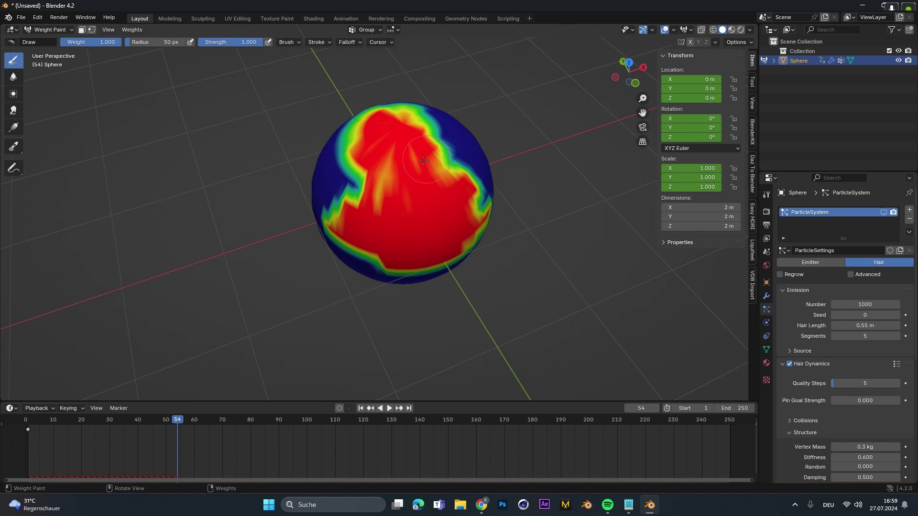
Spread full red weight over the upper sphere, then return to Object Mode.
middle_drag(380, 176, 316, 241)
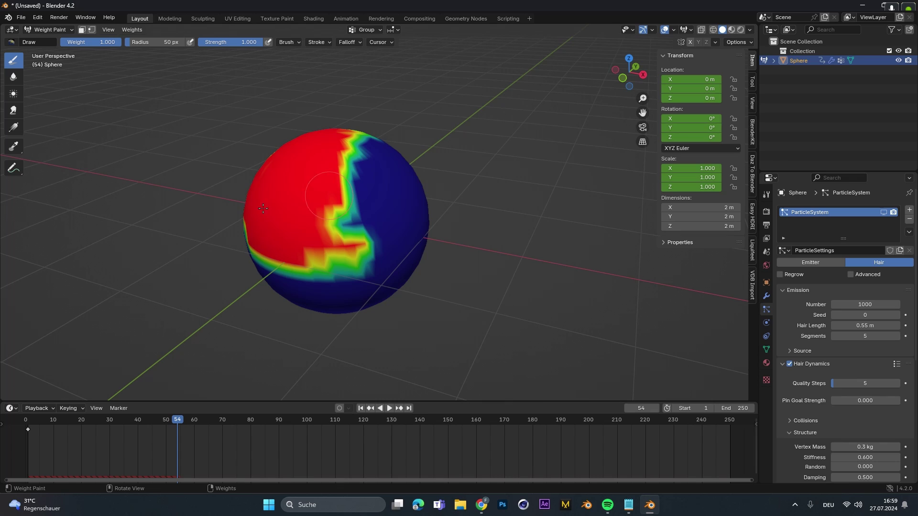
click(764, 351)
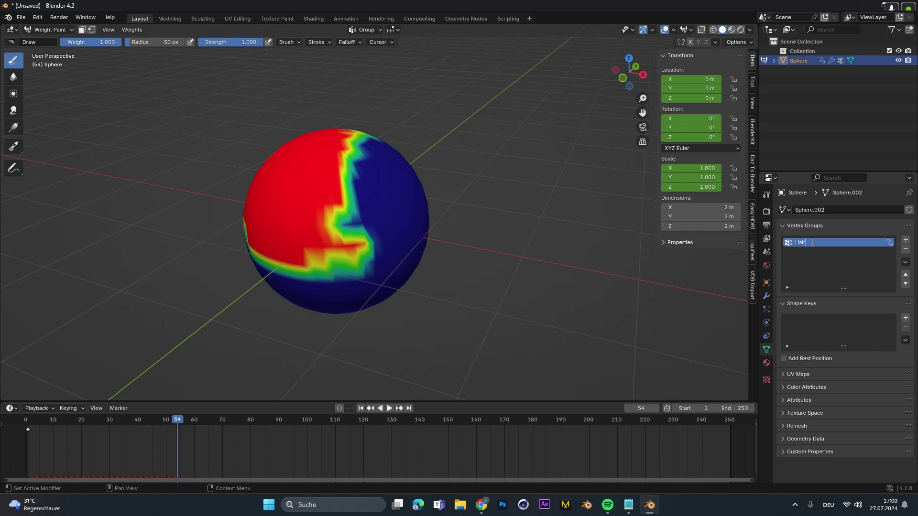
click(50, 30)
click(43, 41)
shift+middle_drag(318, 186, 344, 186)
Use the Hair1 vertex group for hair density and show the particles in the viewport.
click(766, 310)
scroll(814, 343, down, 10)
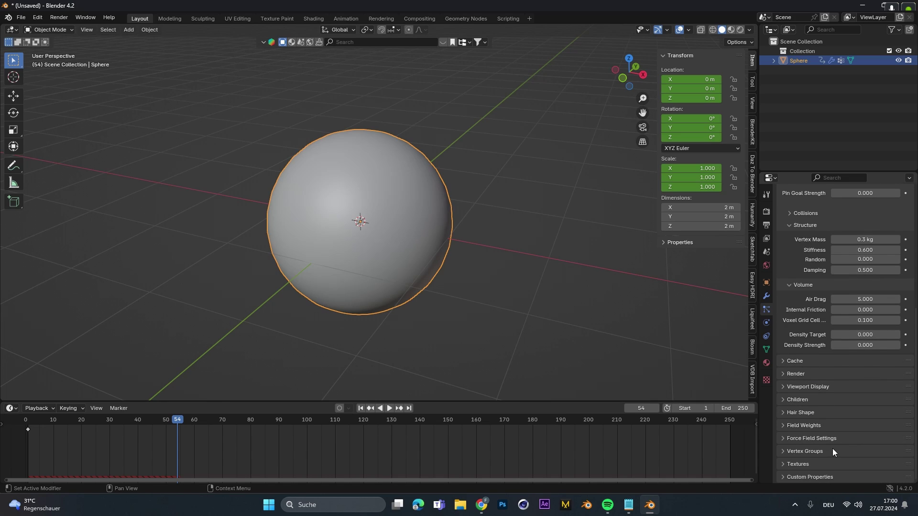
click(806, 451)
scroll(807, 449, down, 4)
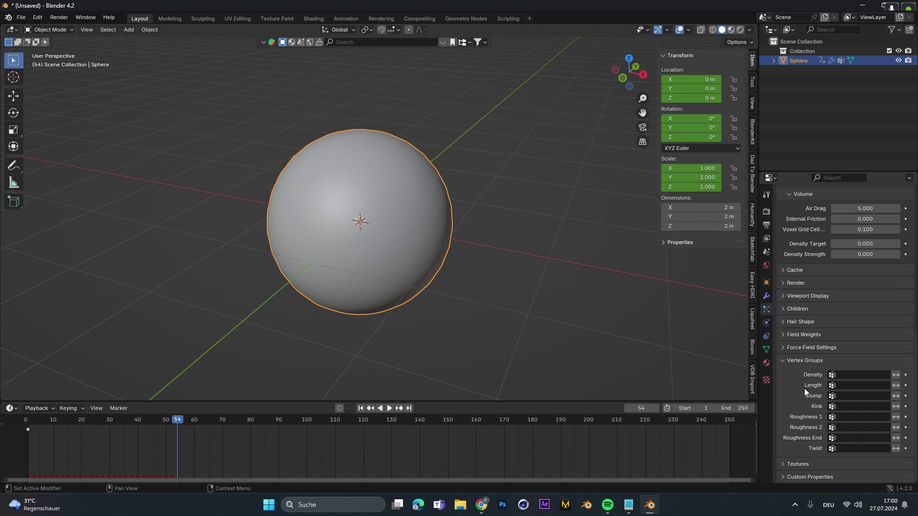
click(846, 375)
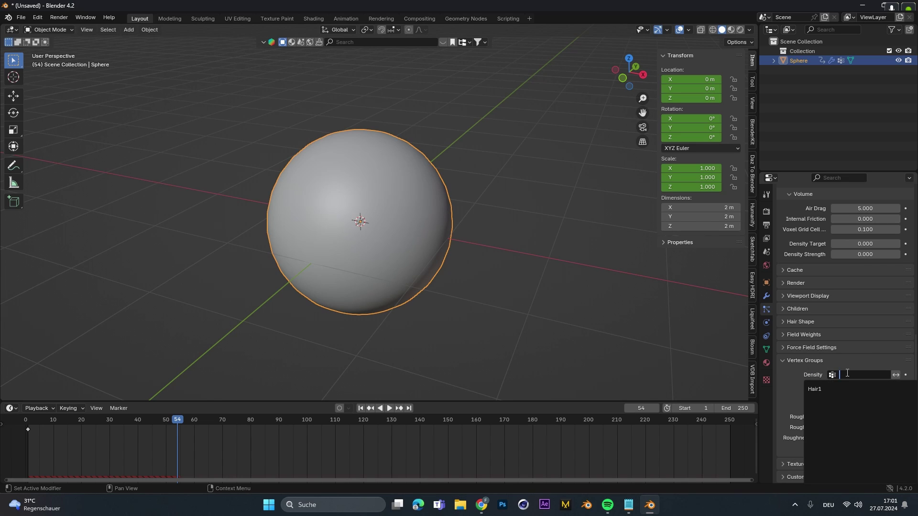
click(829, 390)
scroll(876, 193, up, 15)
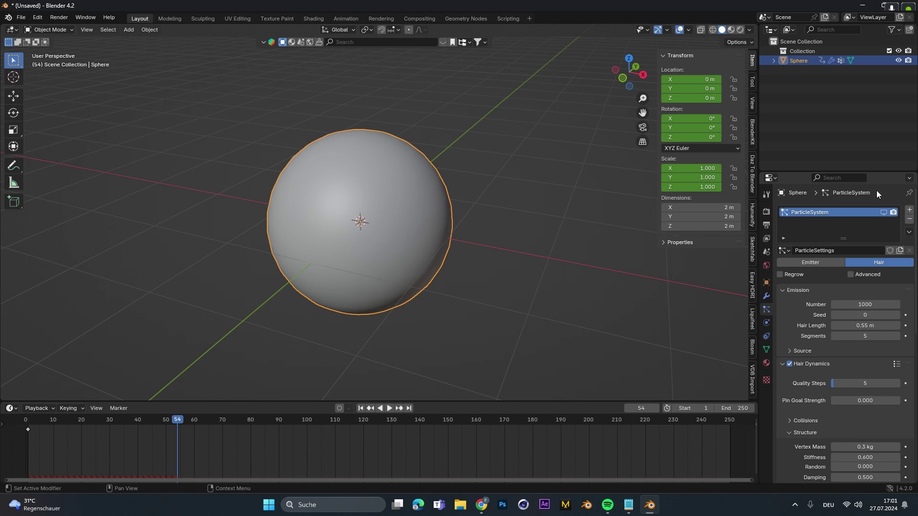
click(884, 212)
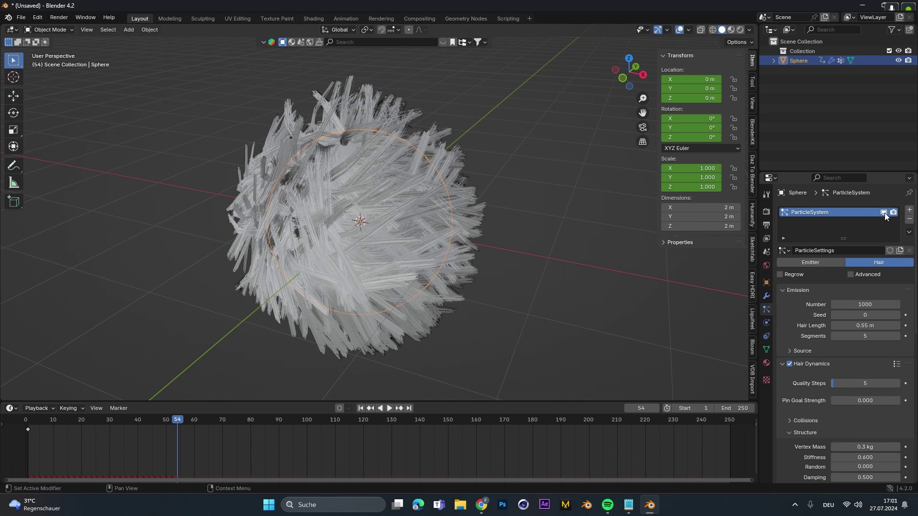
Rewind to frame 1 and lower the brush strength to 0.457.
click(360, 408)
mouse_move(354, 268)
middle_down()
mouse_move(294, 203)
mouse_move(444, 208)
mouse_move(354, 225)
mouse_move(262, 227)
mouse_move(334, 221)
mouse_move(342, 234)
mouse_move(325, 245)
middle_up()
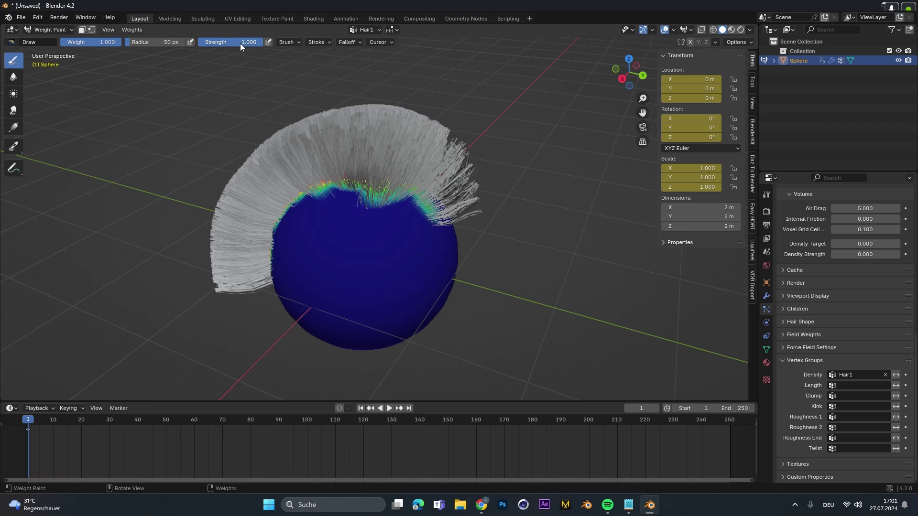
drag(246, 48, 226, 46)
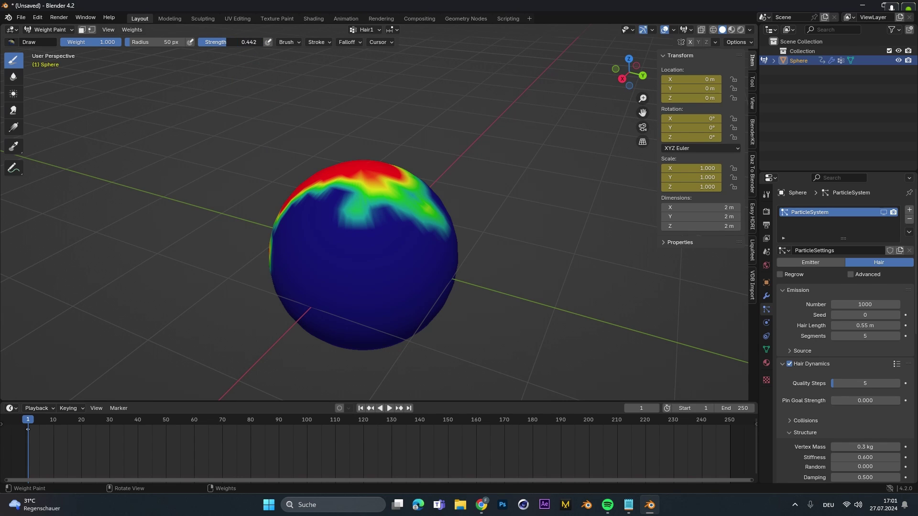
drag(226, 42, 228, 42)
Paint green weight bands across the sphere's upper left, right and far blue side.
mouse_move(351, 206)
mouse_down()
mouse_move(320, 210)
mouse_move(336, 201)
mouse_move(266, 266)
mouse_move(310, 230)
mouse_move(295, 213)
mouse_move(364, 235)
mouse_move(337, 191)
mouse_move(275, 226)
mouse_up()
drag(359, 197, 424, 190)
middle_drag(427, 191, 540, 219)
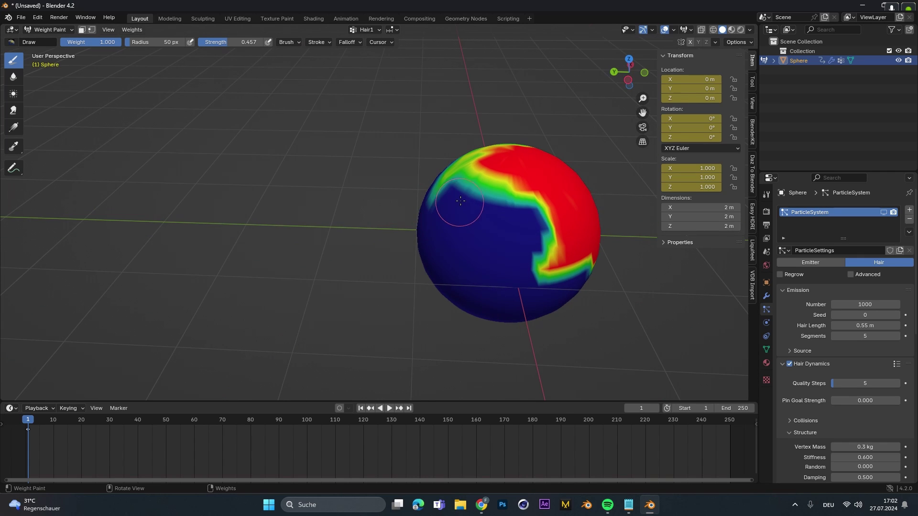
mouse_move(459, 208)
mouse_down()
mouse_move(475, 200)
mouse_move(529, 239)
mouse_move(525, 261)
mouse_move(464, 192)
mouse_move(541, 244)
mouse_up()
middle_drag(541, 244, 179, 62)
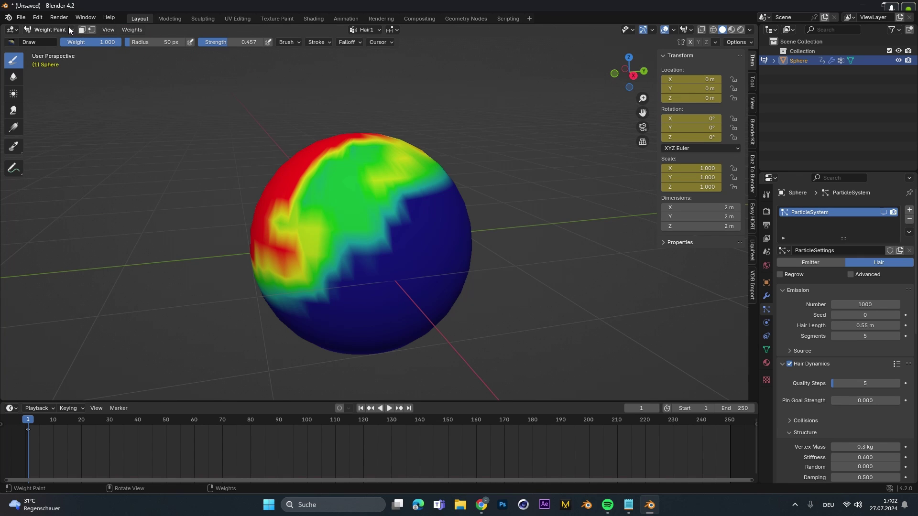
Return to Object Mode with the hair particles shown in the viewport.
click(49, 30)
click(48, 41)
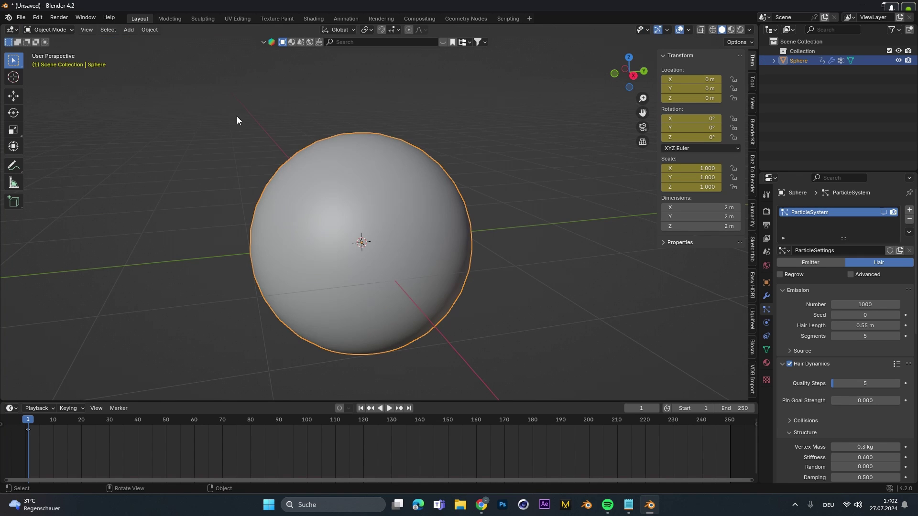
click(883, 212)
middle_drag(408, 237, 385, 227)
scroll(426, 208, up, 5)
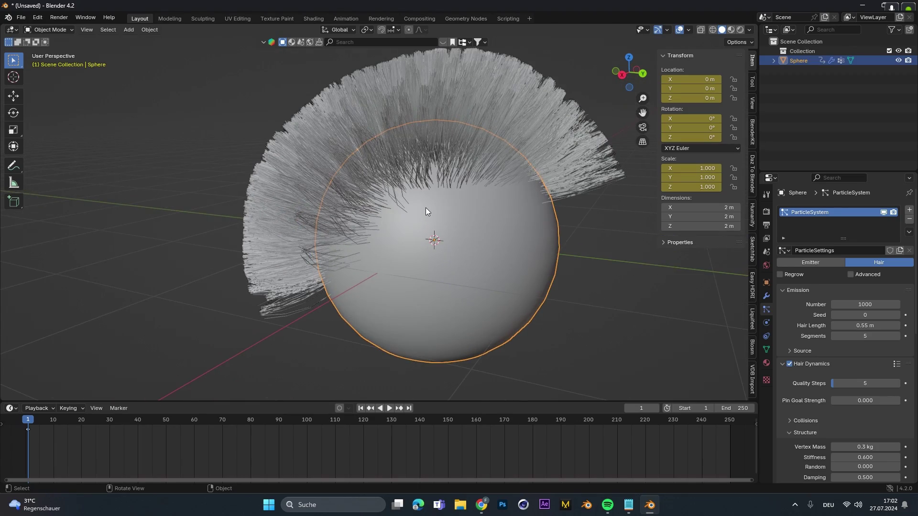
middle_drag(416, 187, 477, 205)
scroll(827, 382, down, 12)
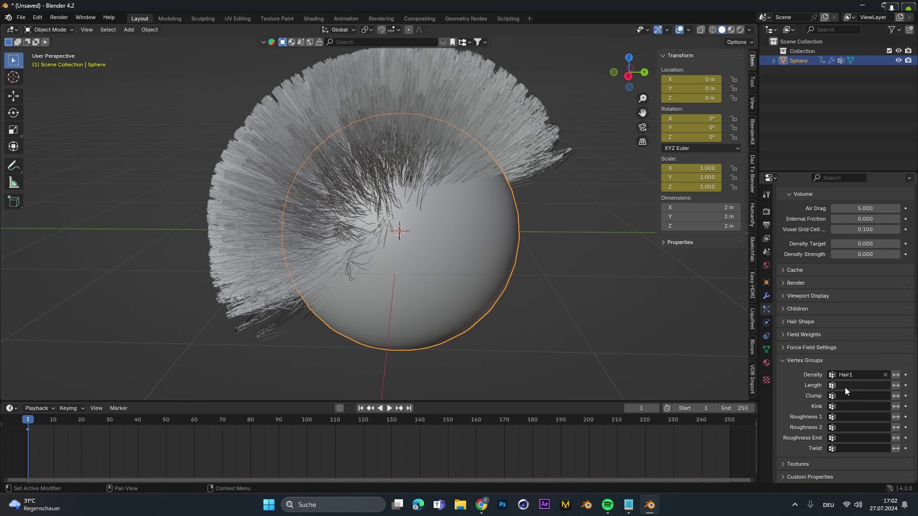
Set the hair length vertex group to Hair1 and play the animation to watch the fur.
click(840, 389)
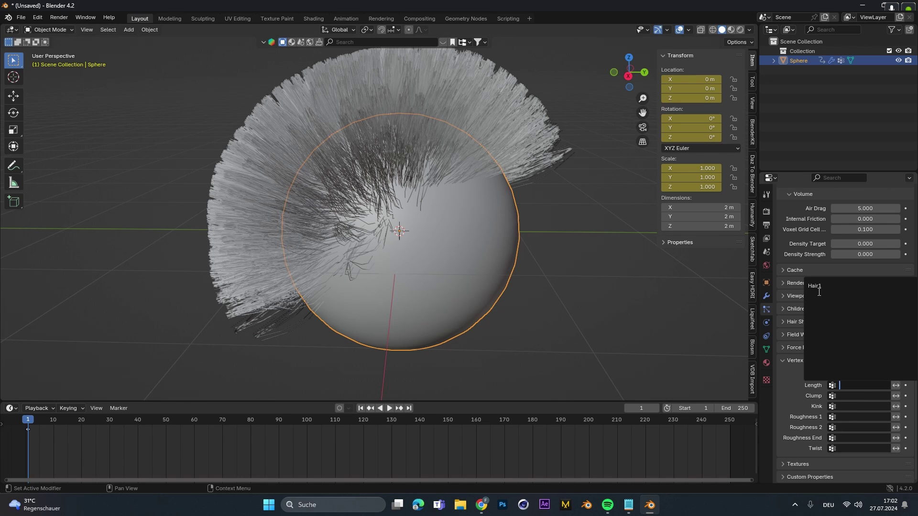
click(823, 286)
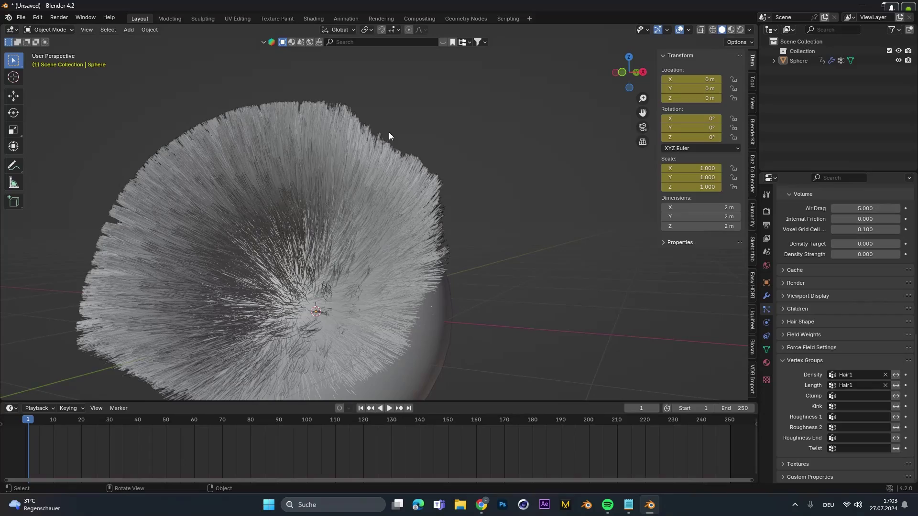
middle_drag(403, 235, 433, 260)
click(388, 408)
middle_drag(350, 257, 399, 262)
scroll(352, 238, up, 3)
shift+middle_drag(323, 228, 434, 248)
scroll(363, 240, down, 3)
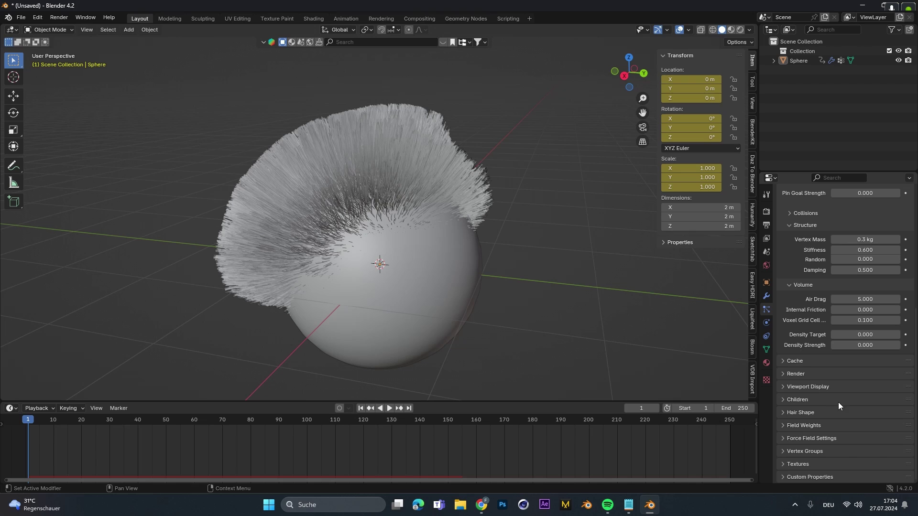
Keyframe the child hair Length at 0 on frame 1 and at 1 on frame 30.
click(796, 401)
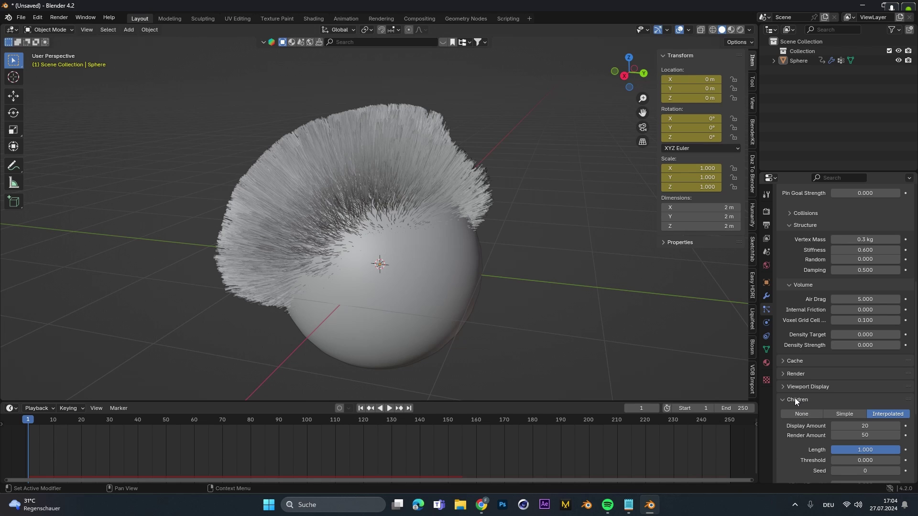
scroll(794, 398, down, 5)
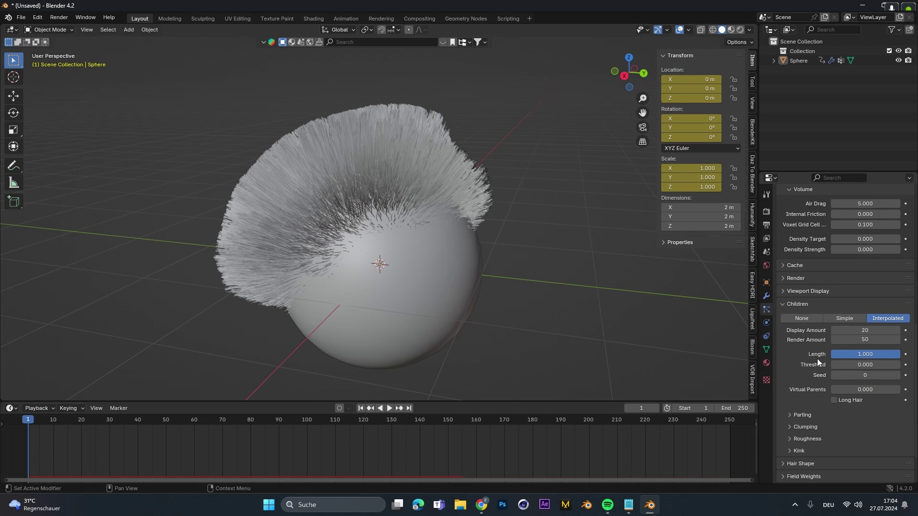
drag(895, 354, 850, 357)
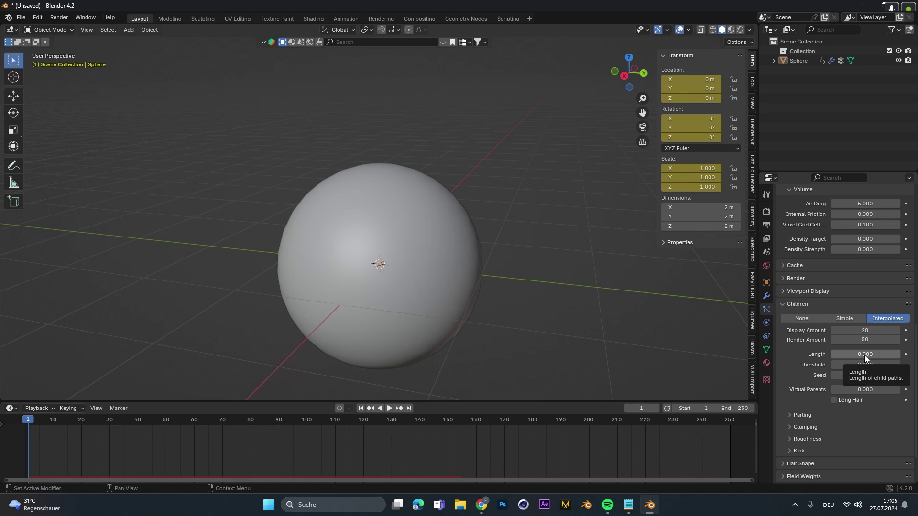
key(i)
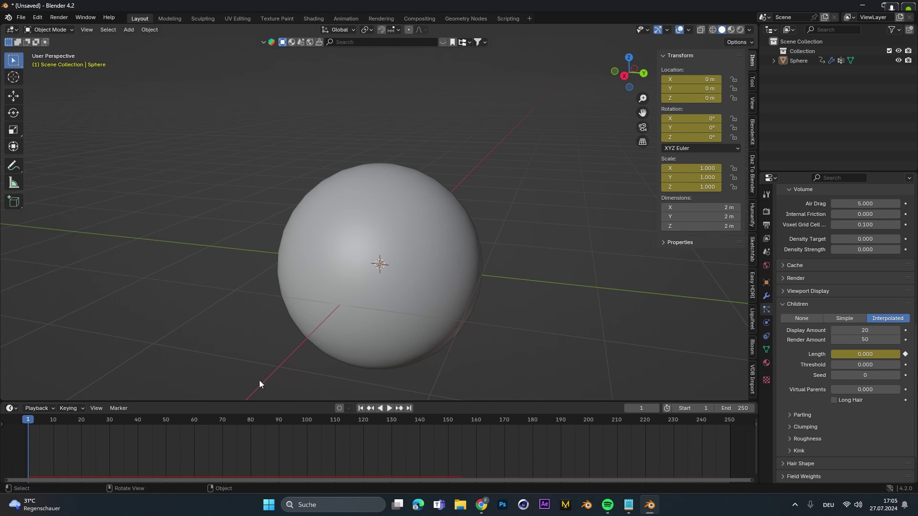
drag(32, 418, 108, 431)
drag(848, 354, 894, 352)
key(i)
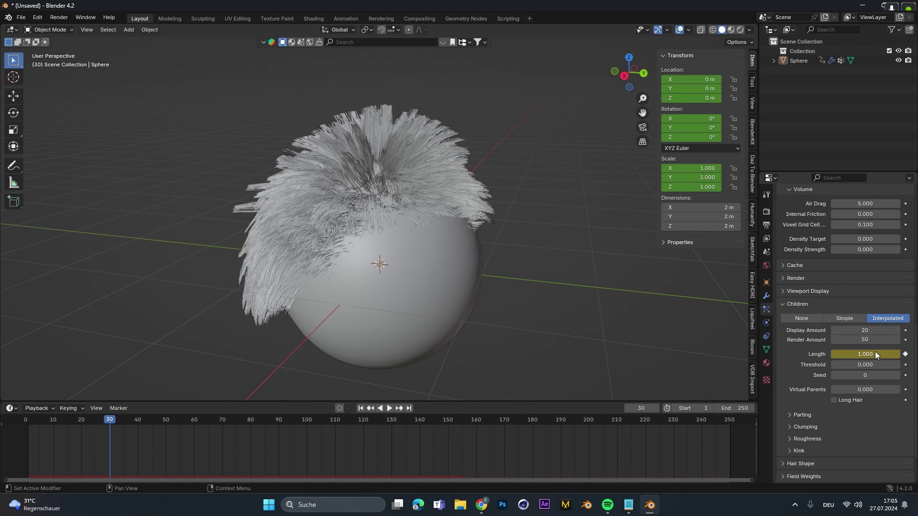
Play the hair-grow animation from the first frame, replaying it several times.
click(370, 407)
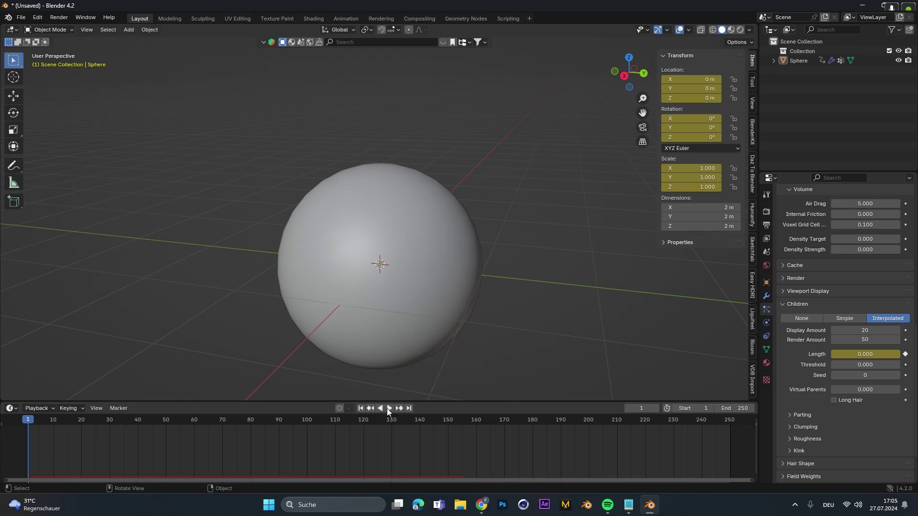
click(389, 408)
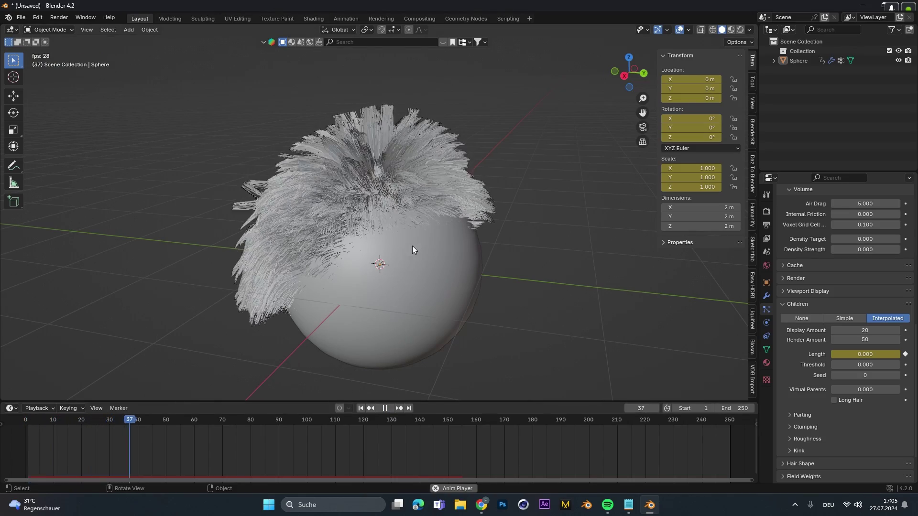
mouse_move(427, 281)
middle_down()
mouse_move(418, 275)
mouse_move(405, 293)
mouse_move(417, 281)
middle_up()
scroll(419, 273, up, 2)
click(361, 409)
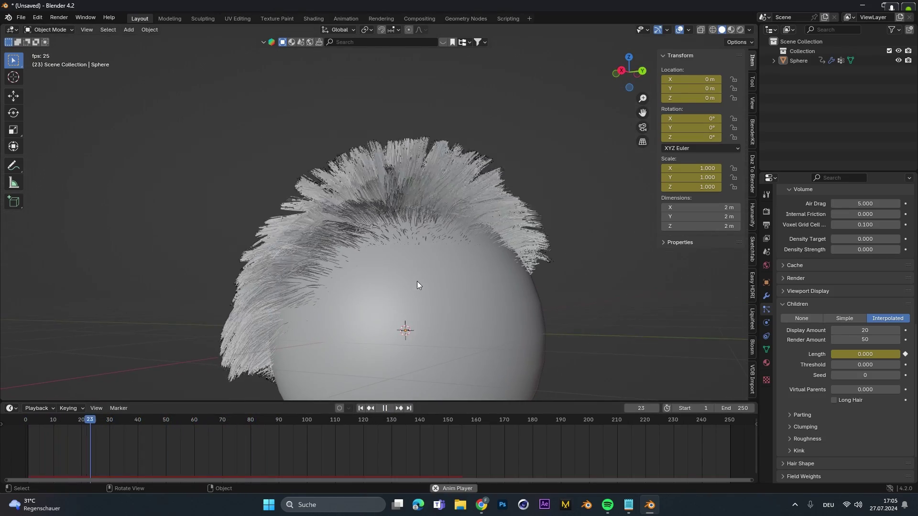
click(360, 408)
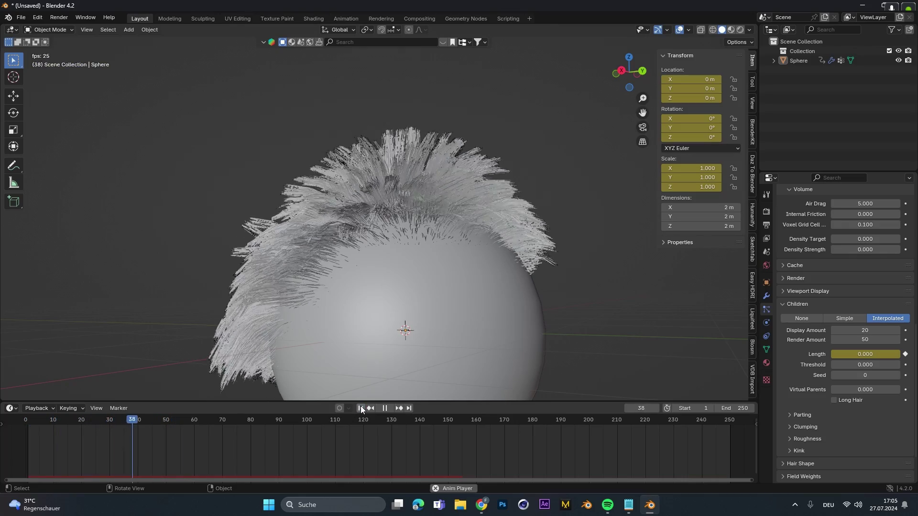
click(360, 408)
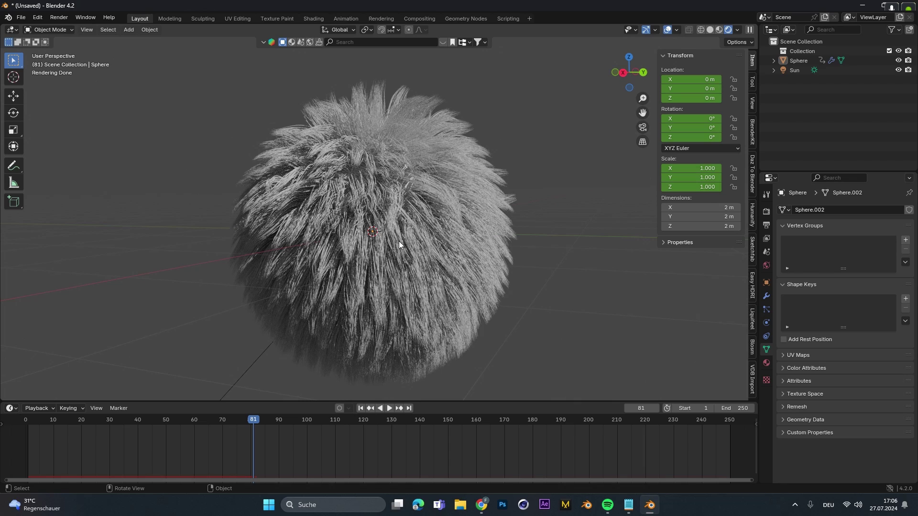
Give the sphere a new material with a Hair BSDF surface shader.
click(427, 243)
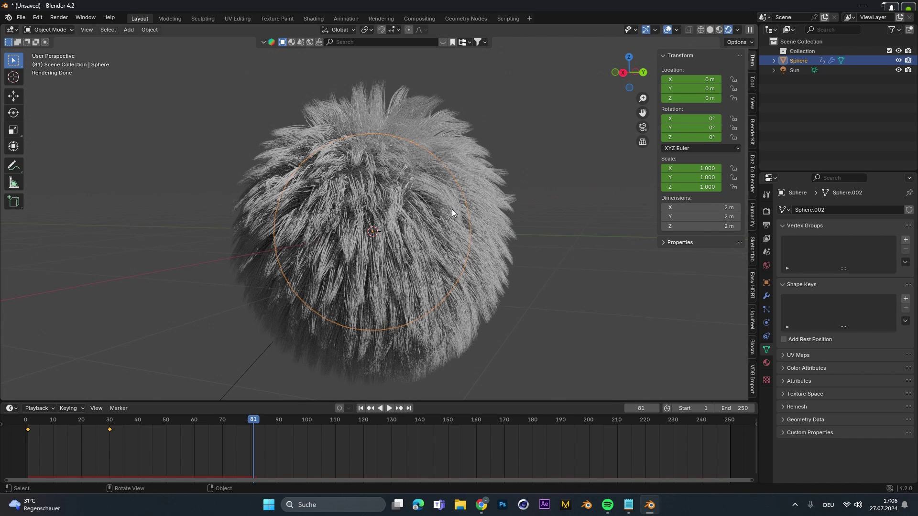
click(767, 363)
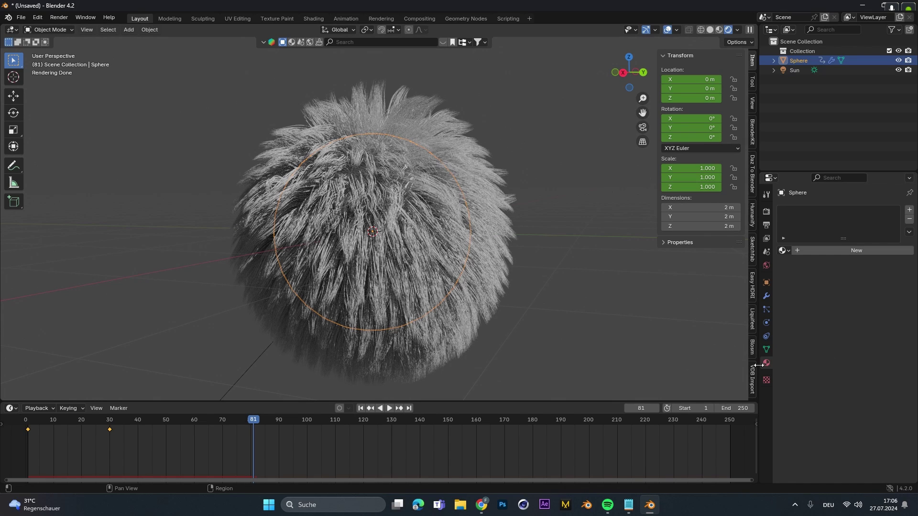
click(848, 252)
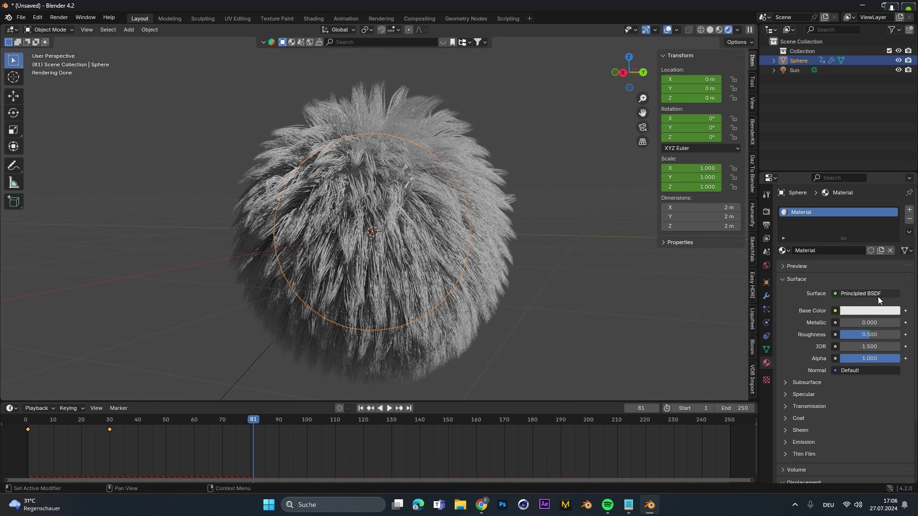
click(876, 293)
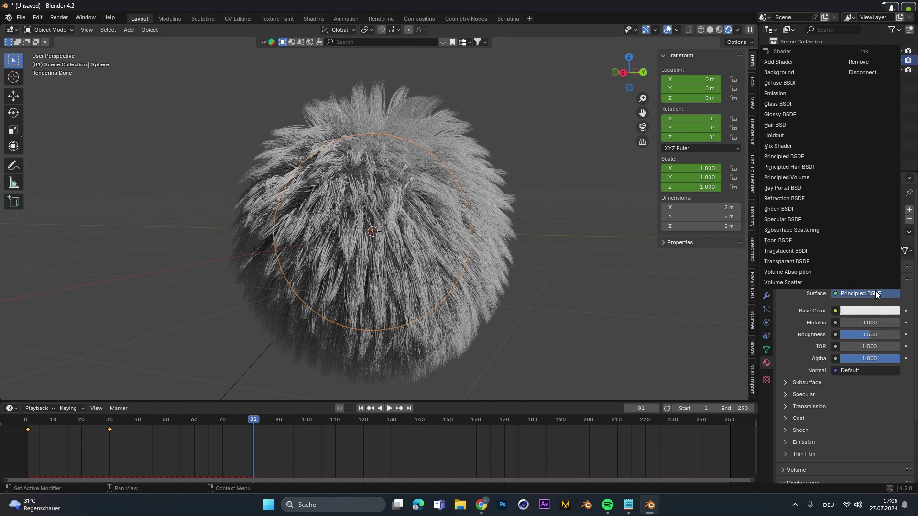
click(787, 126)
Set the Hair BSDF colour to pinkish red, undoing a RoughnessU tweak.
middle_drag(390, 222, 385, 228)
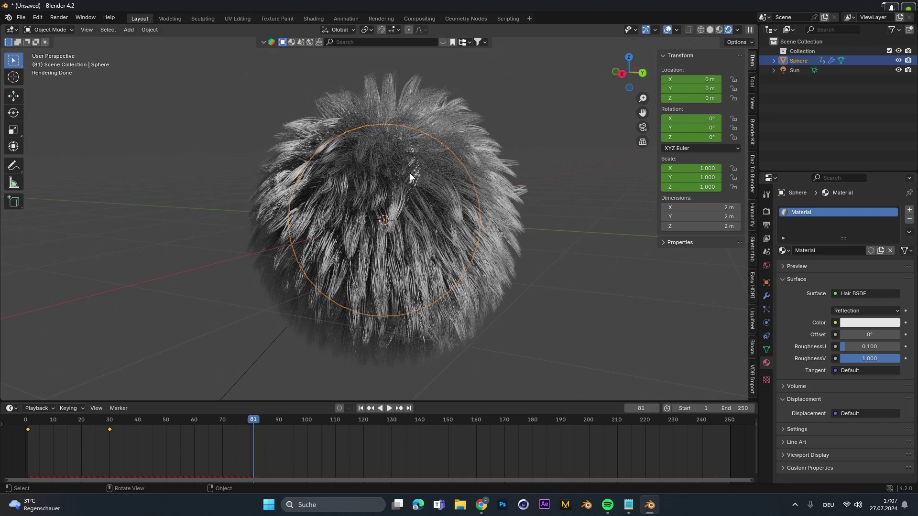
click(858, 321)
click(838, 170)
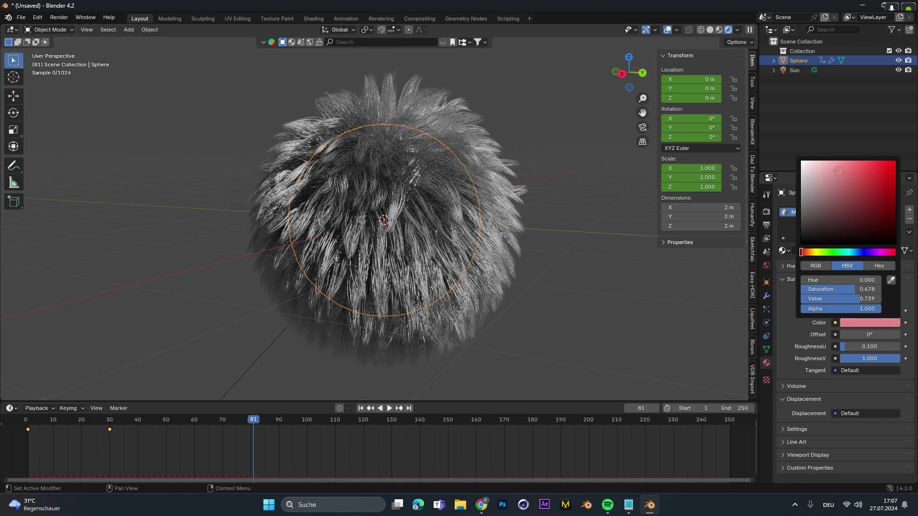
drag(855, 348, 869, 358)
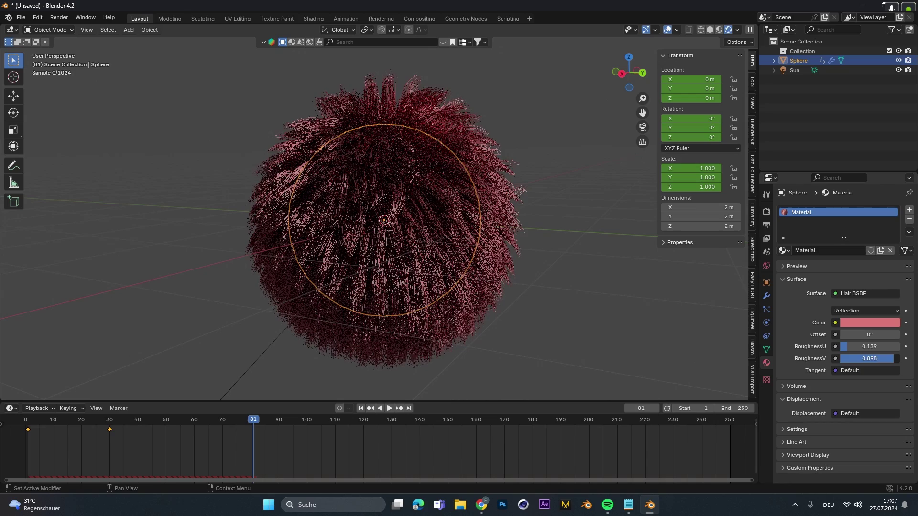
key(ctrl+z)
key(ctrl+z)
scroll(579, 303, down, 1)
middle_drag(522, 287, 535, 282)
click(534, 282)
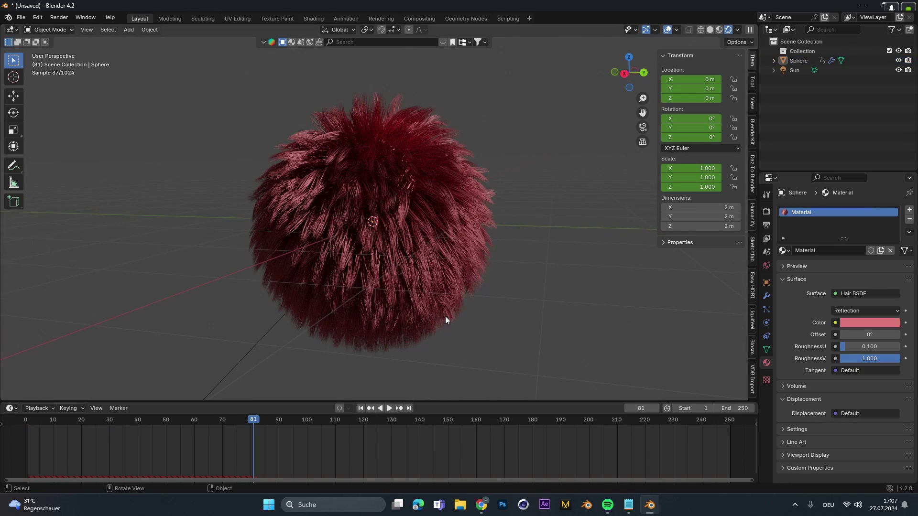
scroll(403, 321, down, 3)
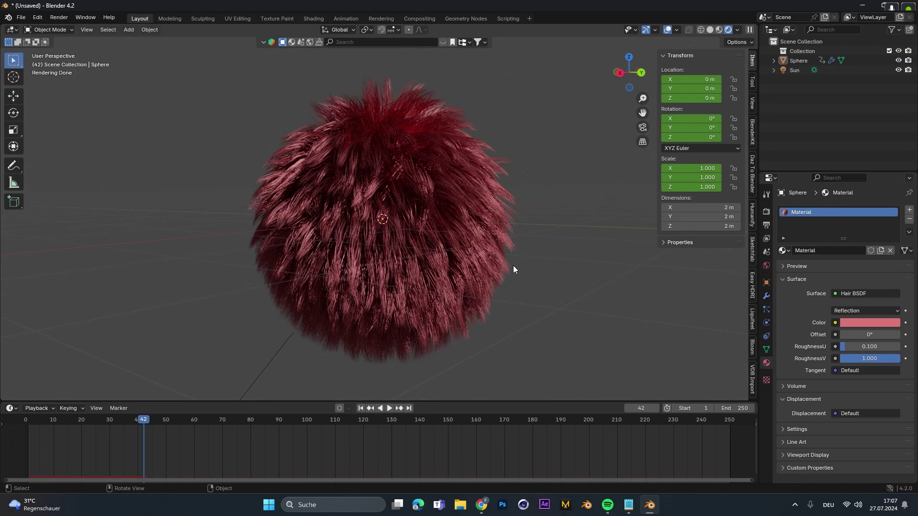